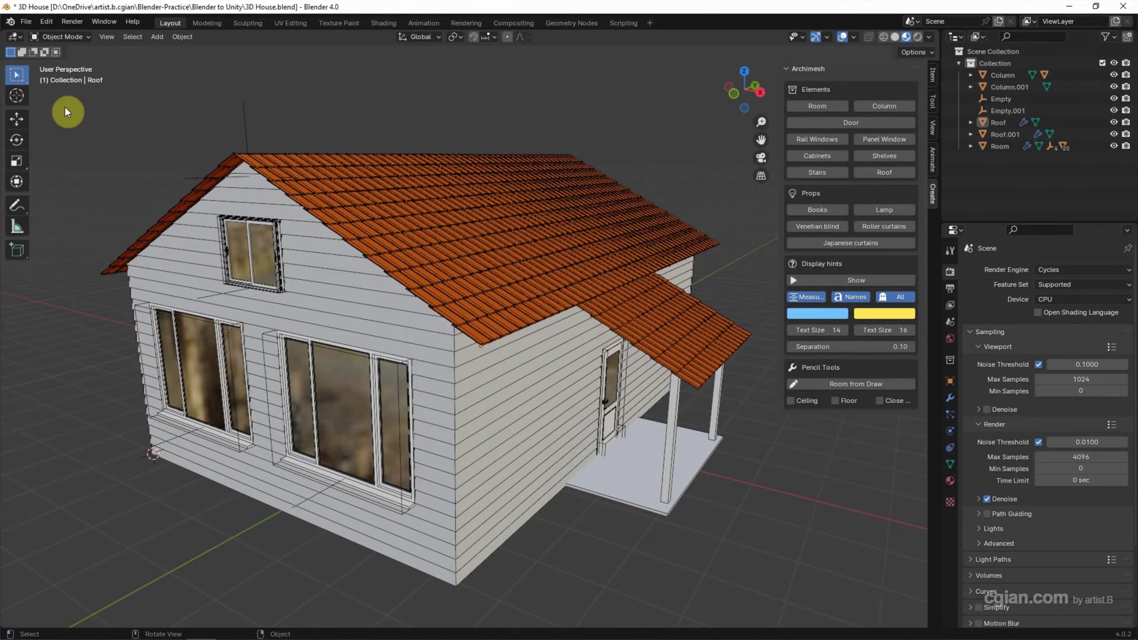
Step: Box-select the entire house model, including walls, roof, columns and empties
left_click_drag(65, 105, 709, 554)
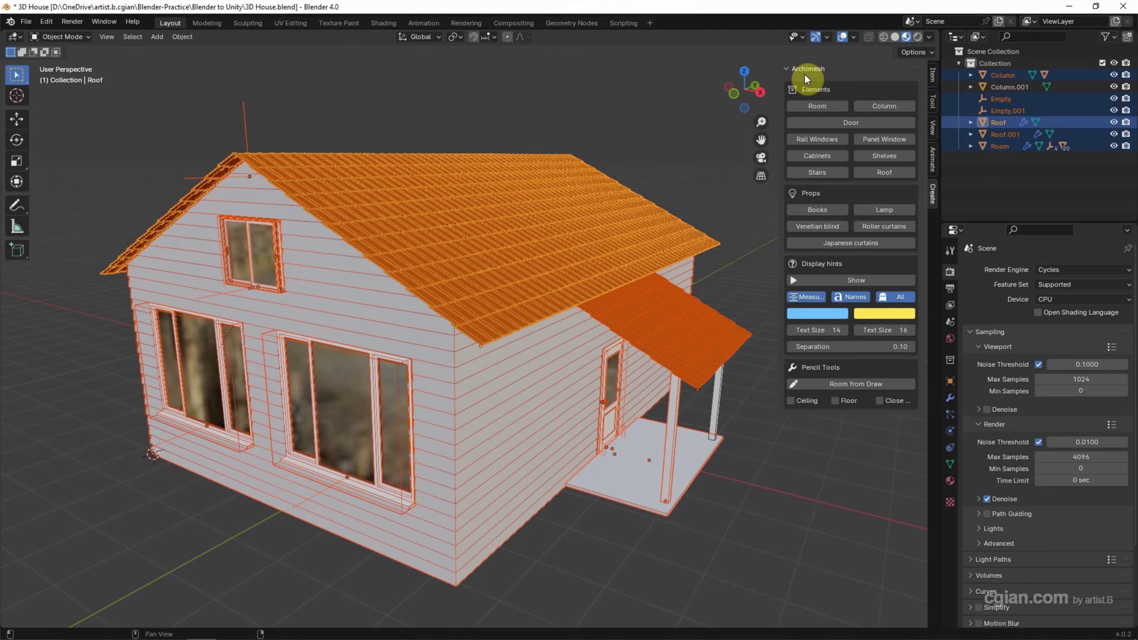
left_click(26, 20)
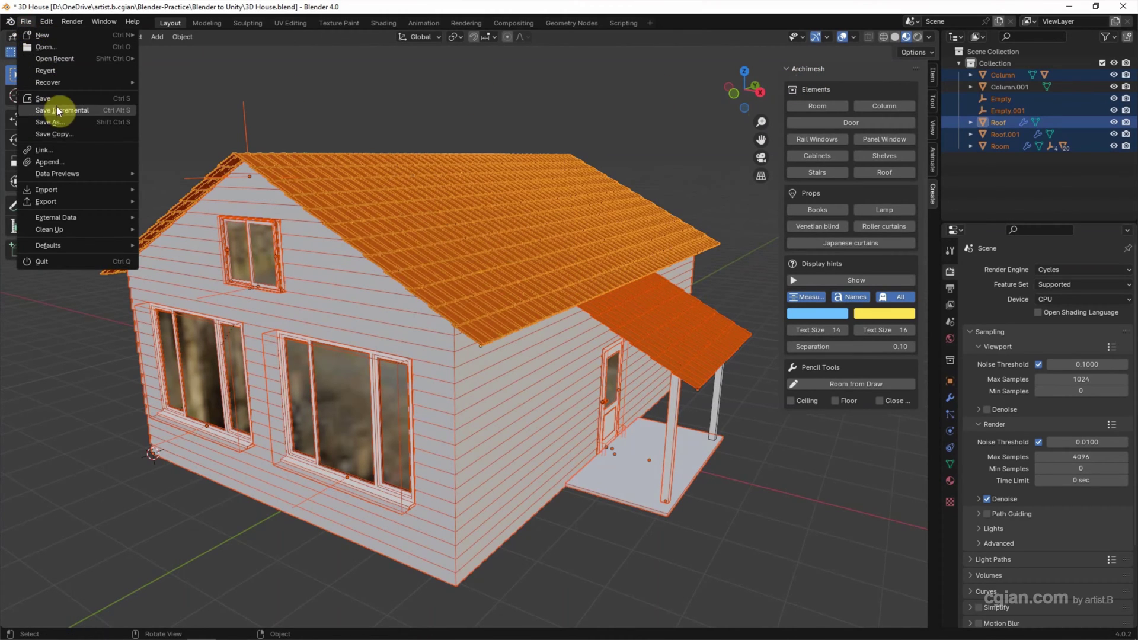
Step: Save the model over 3D House.blend in the Blender to Unity folder
left_click(56, 121)
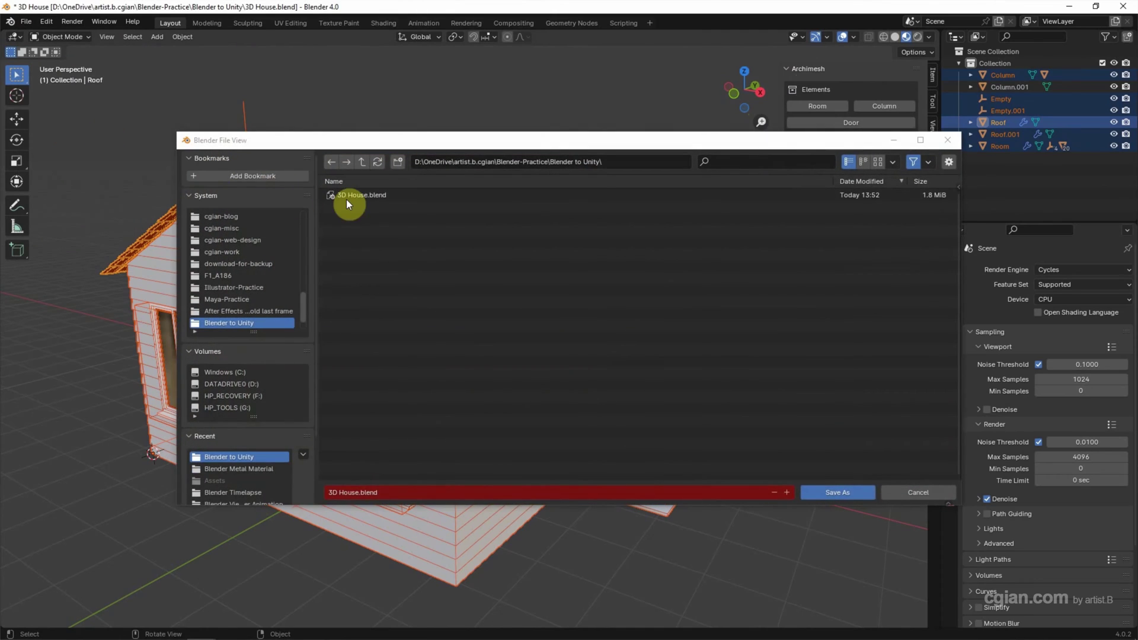
left_click(362, 196)
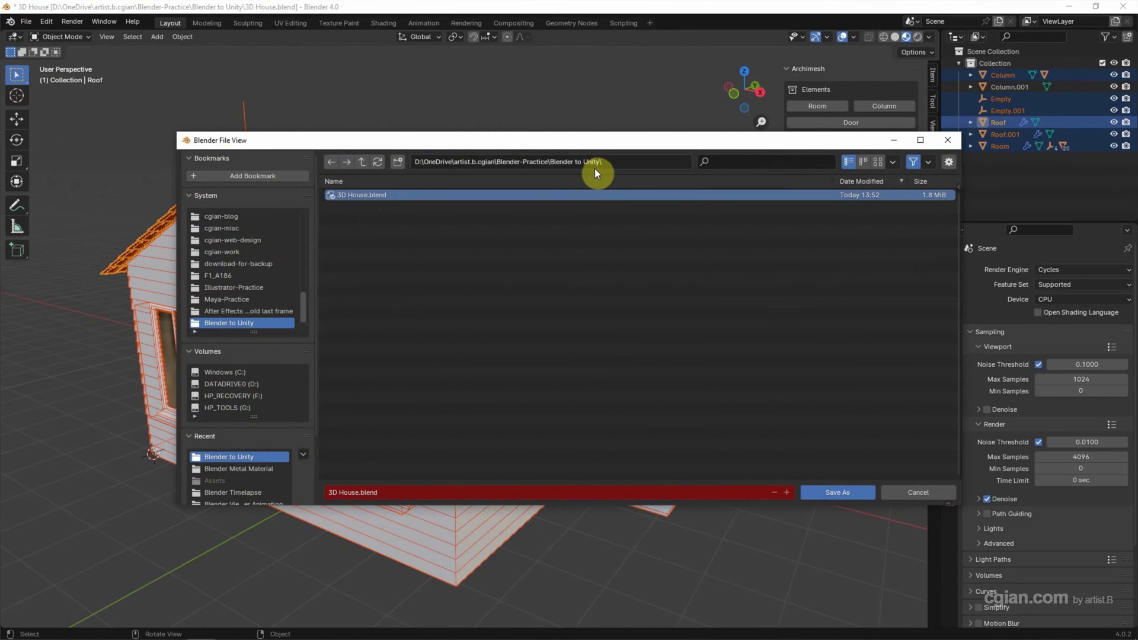
left_click(836, 492)
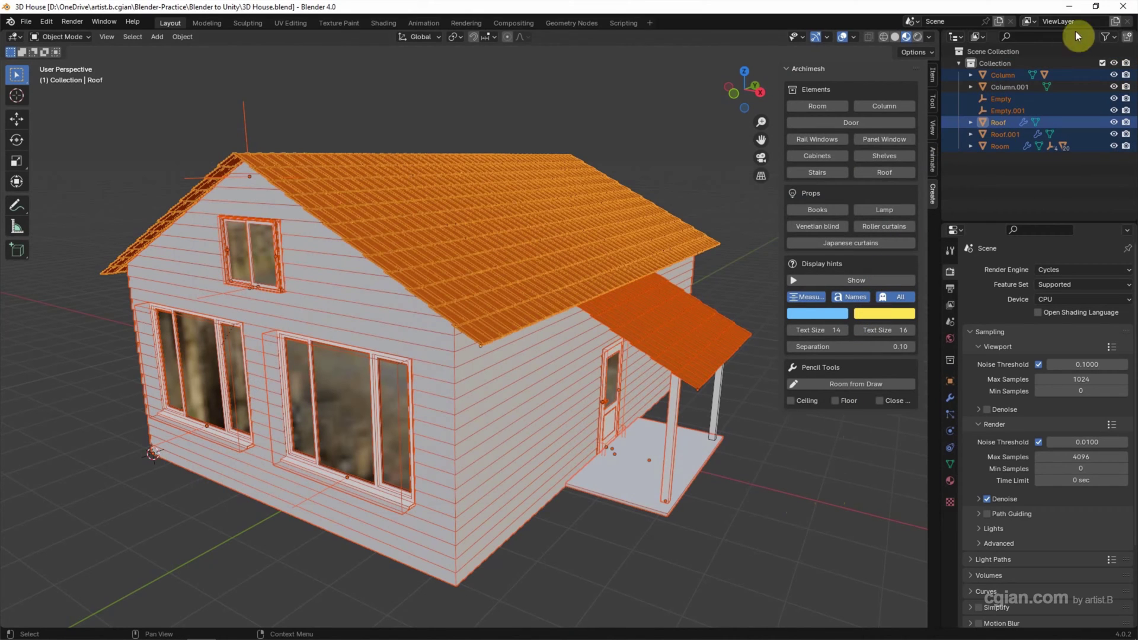
Step: Minimize Blender, select 3D House.blend in Explorer, and launch Unity Hub from the desktop
left_click(1069, 5)
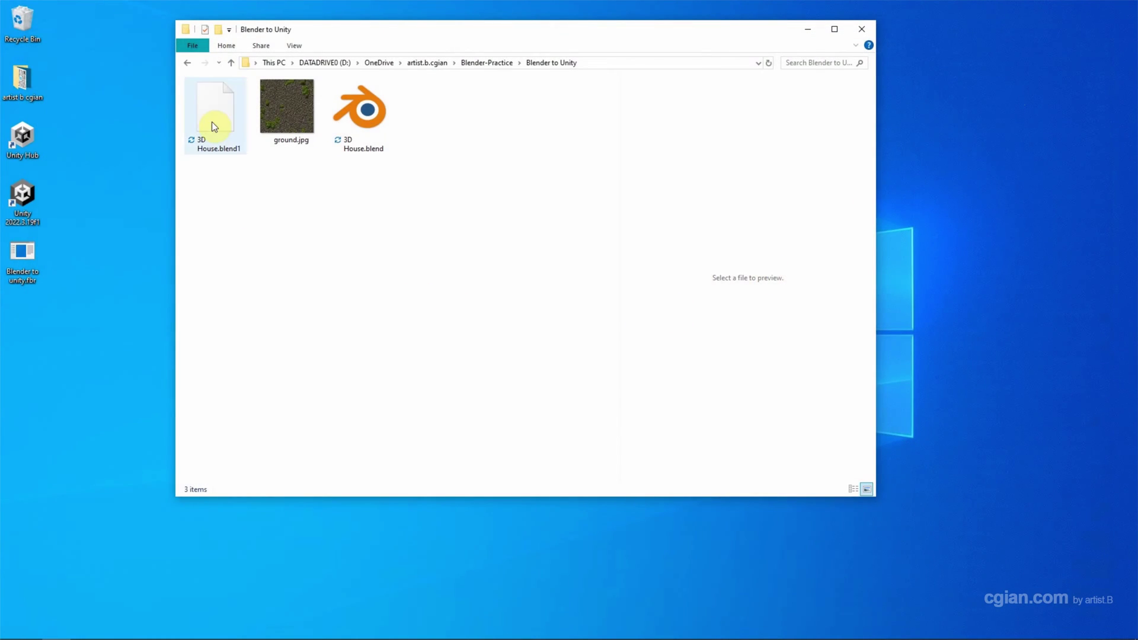
left_click(352, 115)
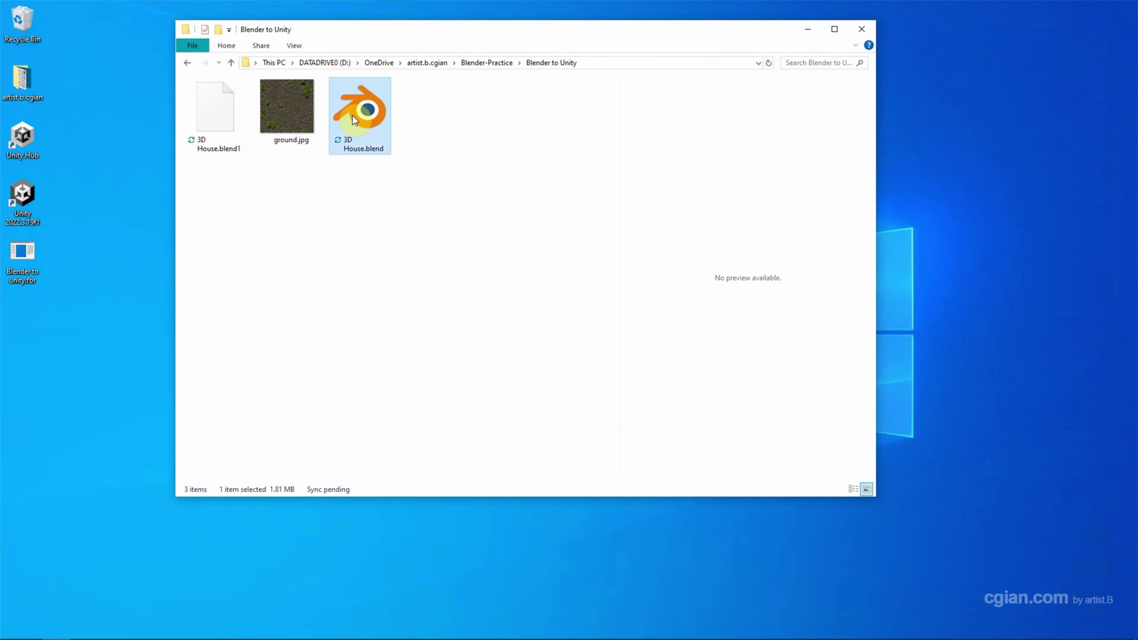
left_click(26, 198)
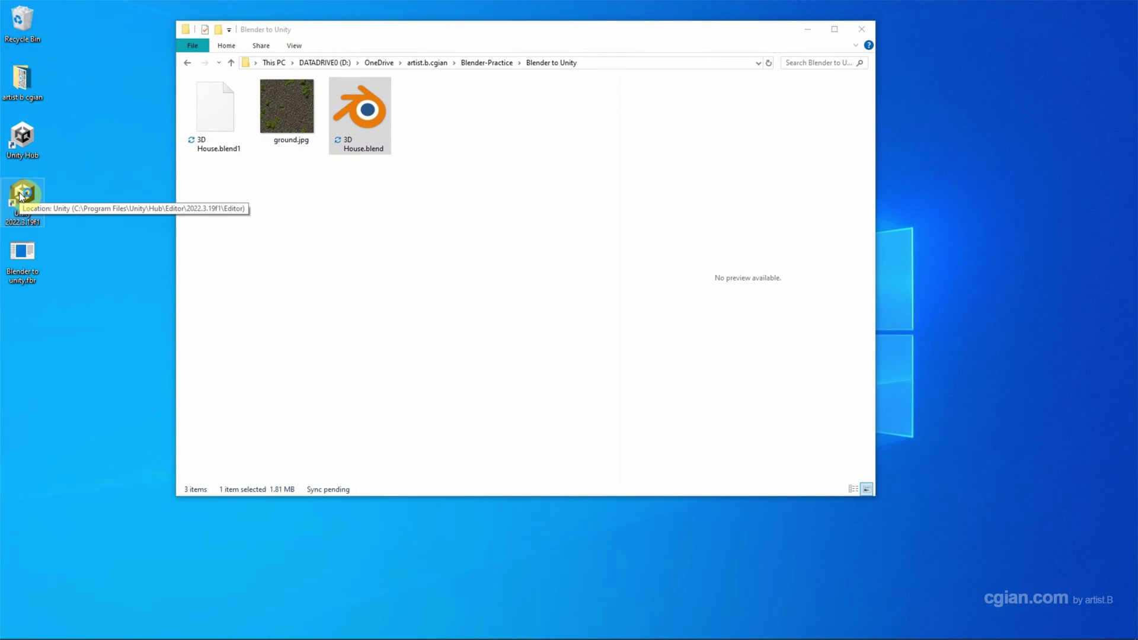
double_click(22, 198)
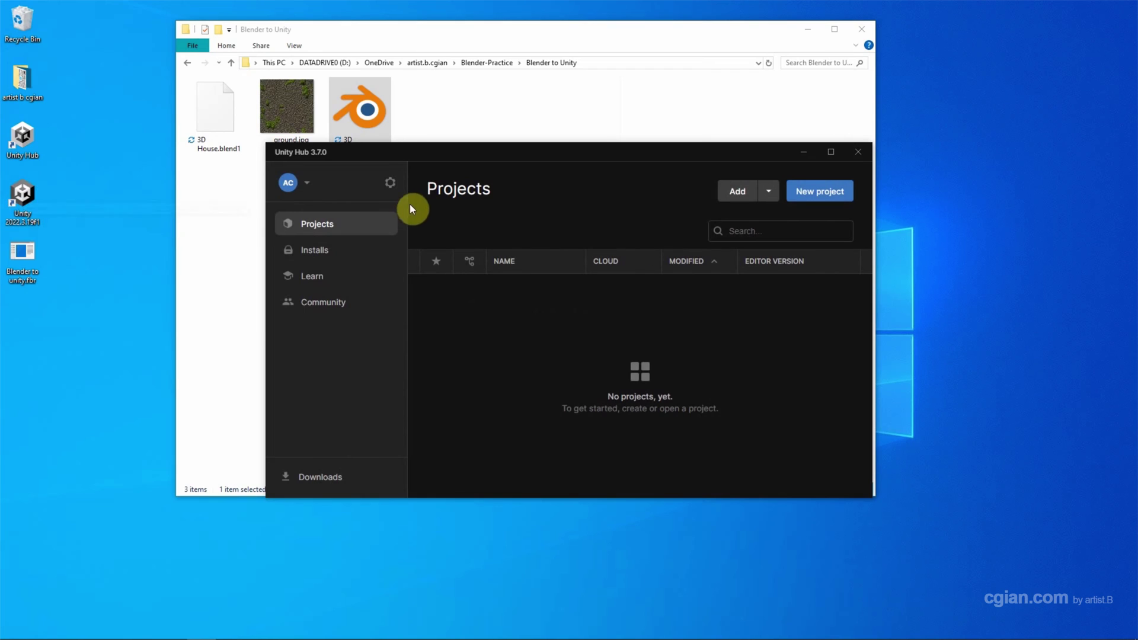
Step: Create a new 3D (Core) project named My project in Unity Hub
left_click(818, 192)
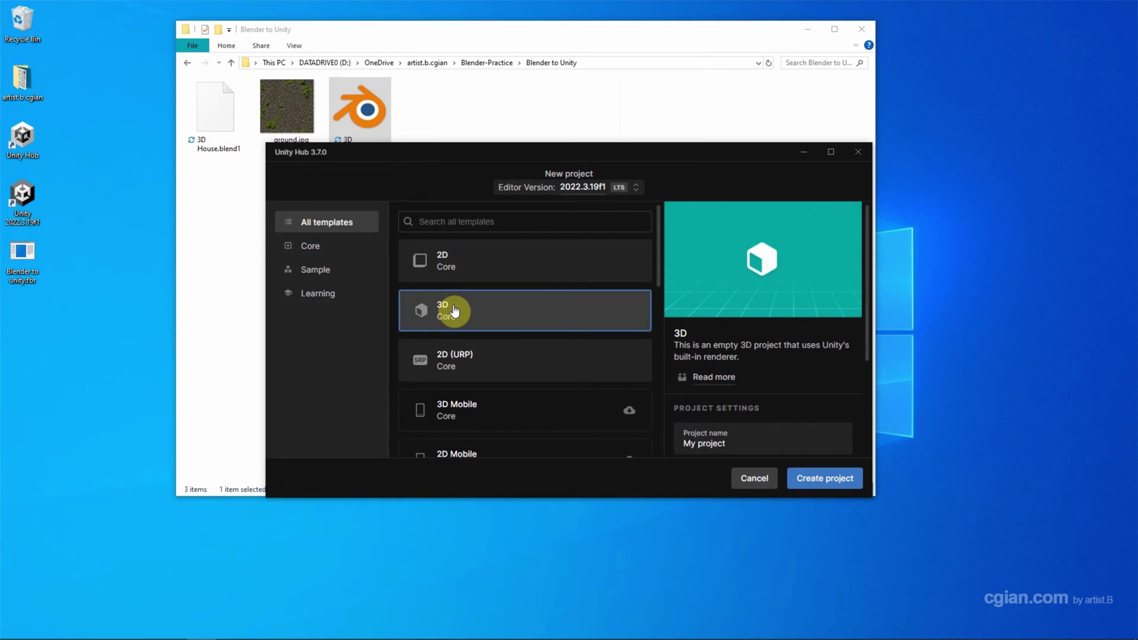
left_click(813, 478)
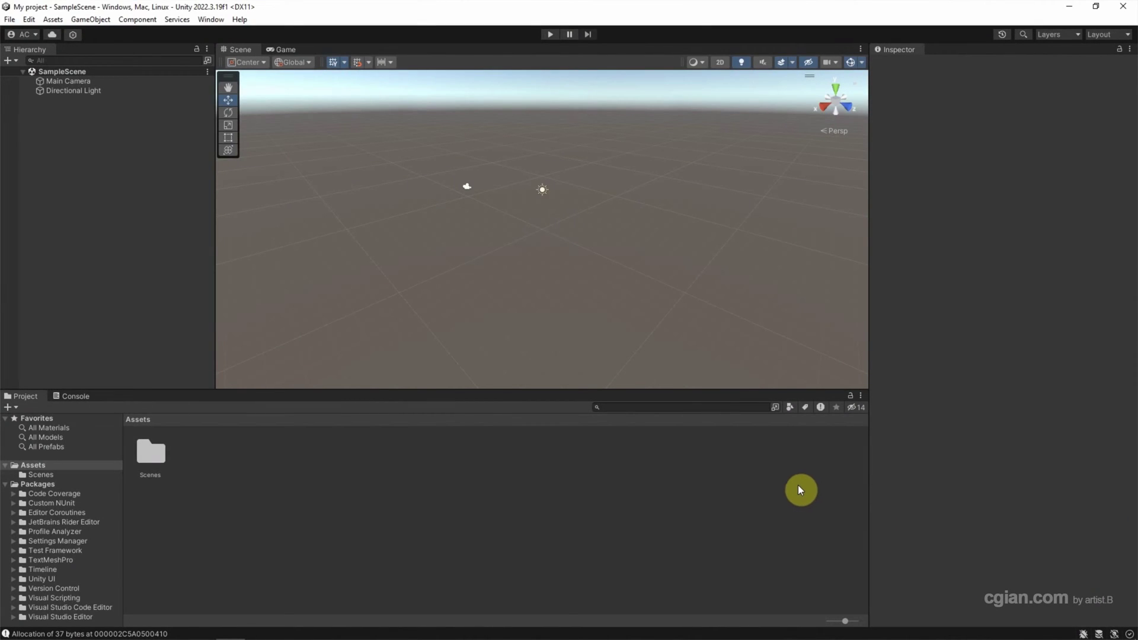
Step: Import 3D House.blend into Assets using Import New Asset
right_click(36, 463)
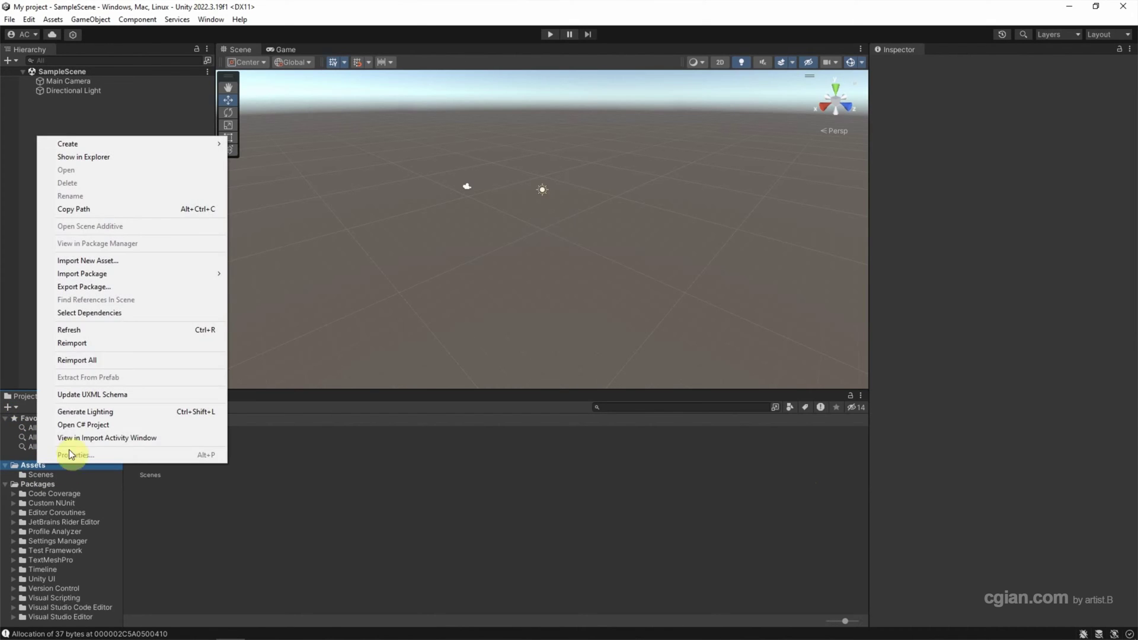
left_click(99, 260)
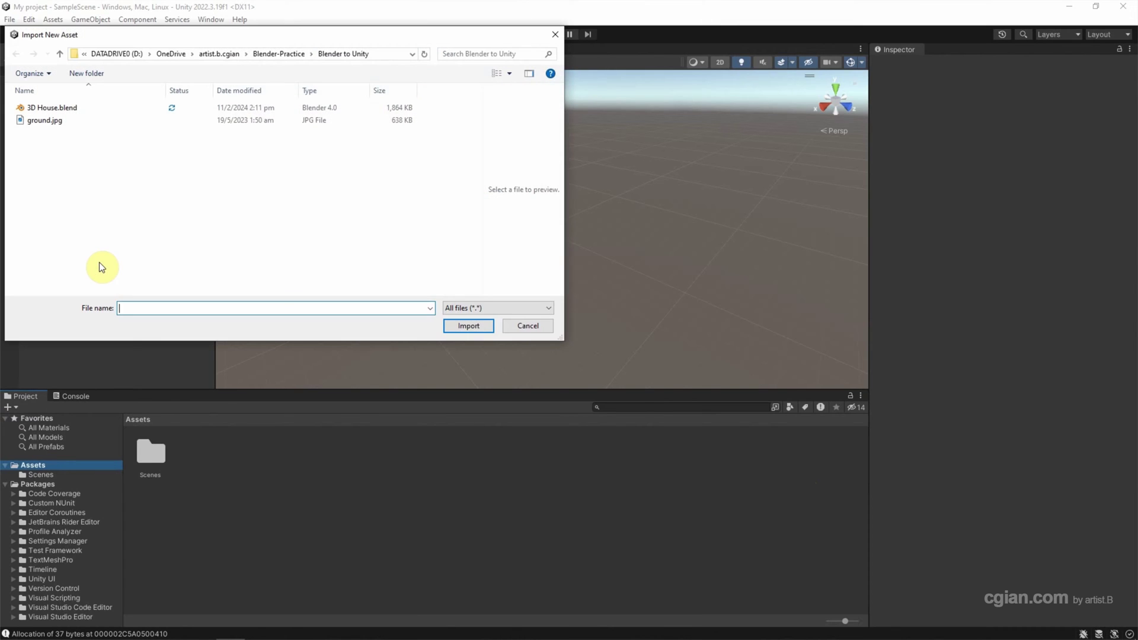
left_click(52, 107)
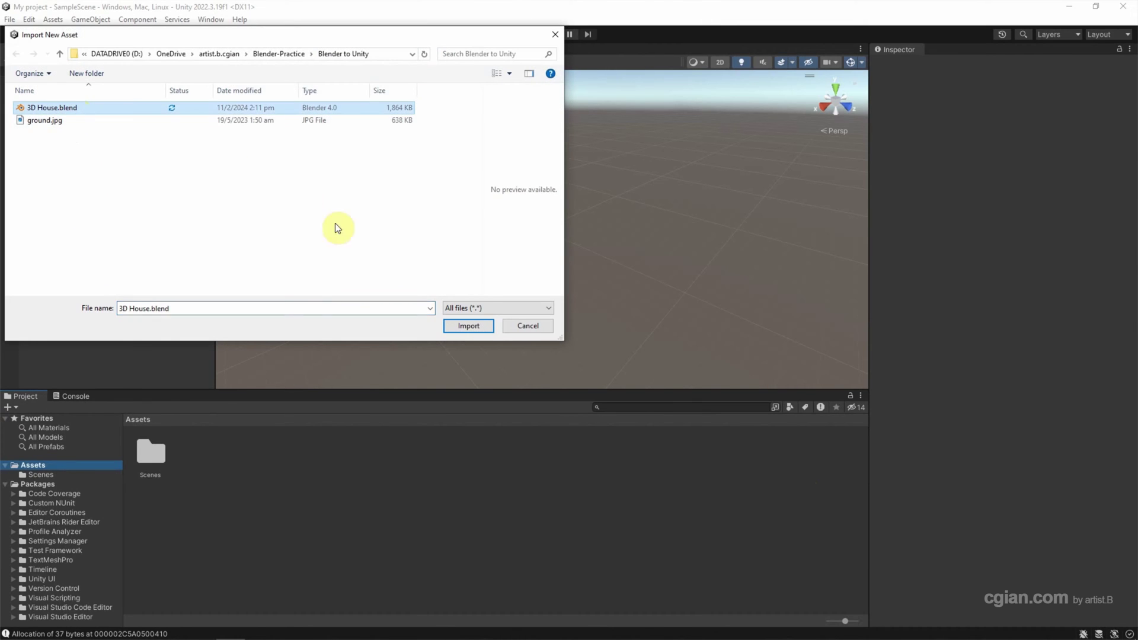
left_click(467, 325)
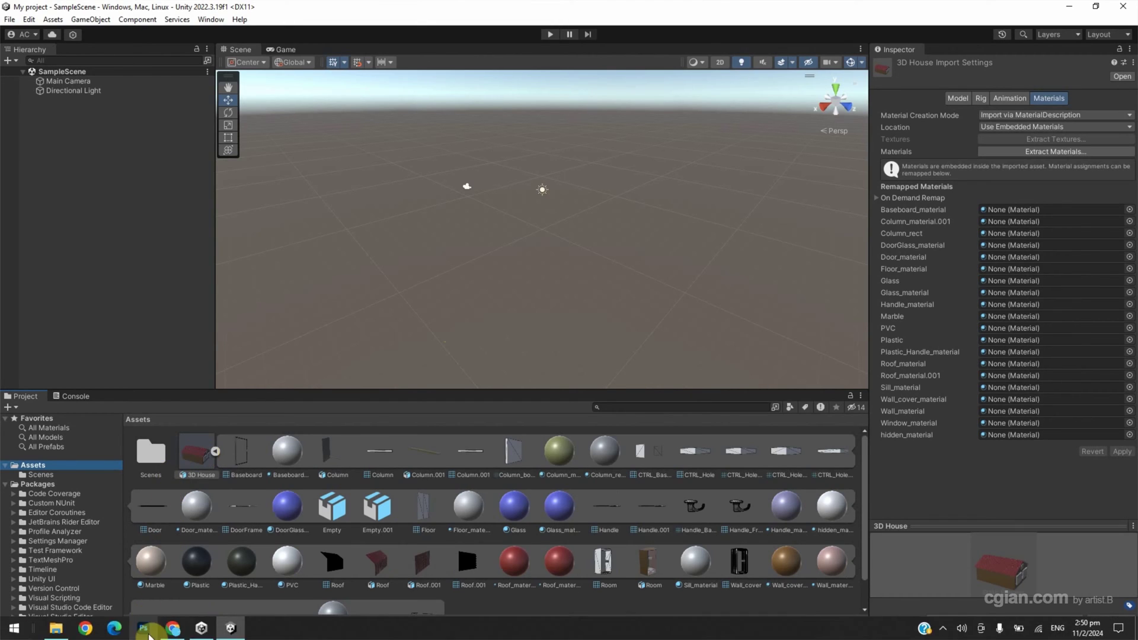
left_click(203, 630)
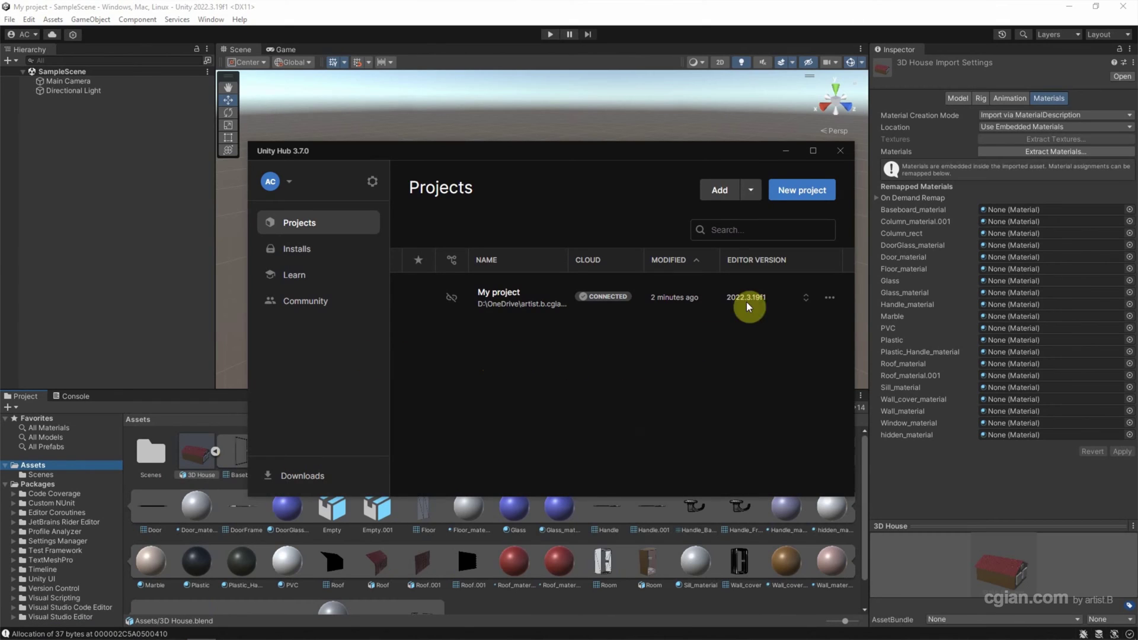
left_click(833, 303)
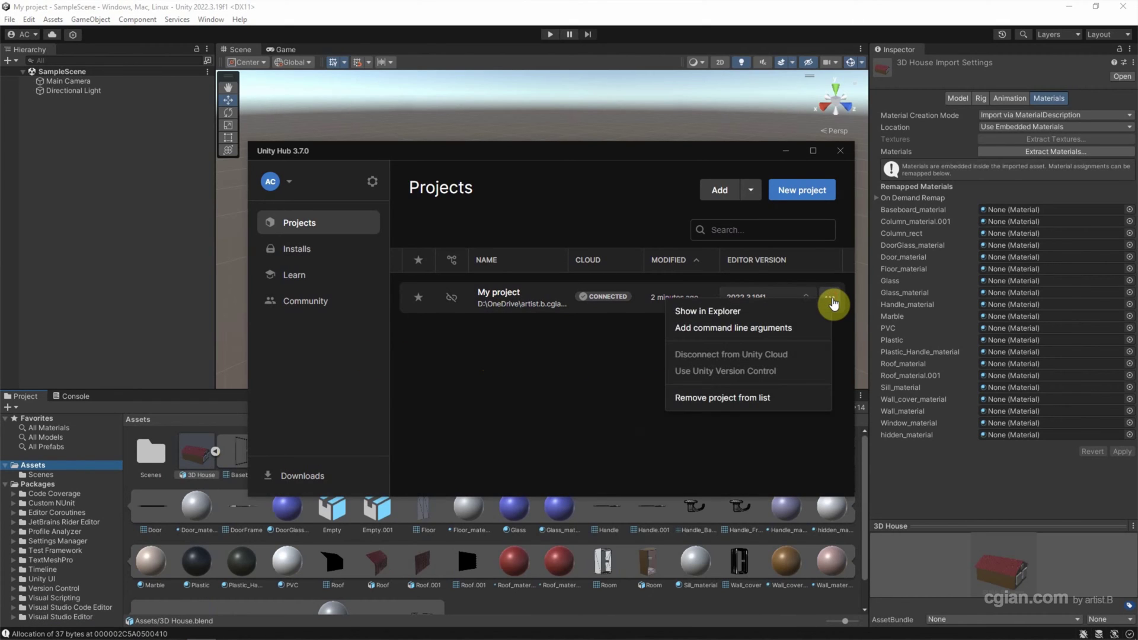
left_click(808, 313)
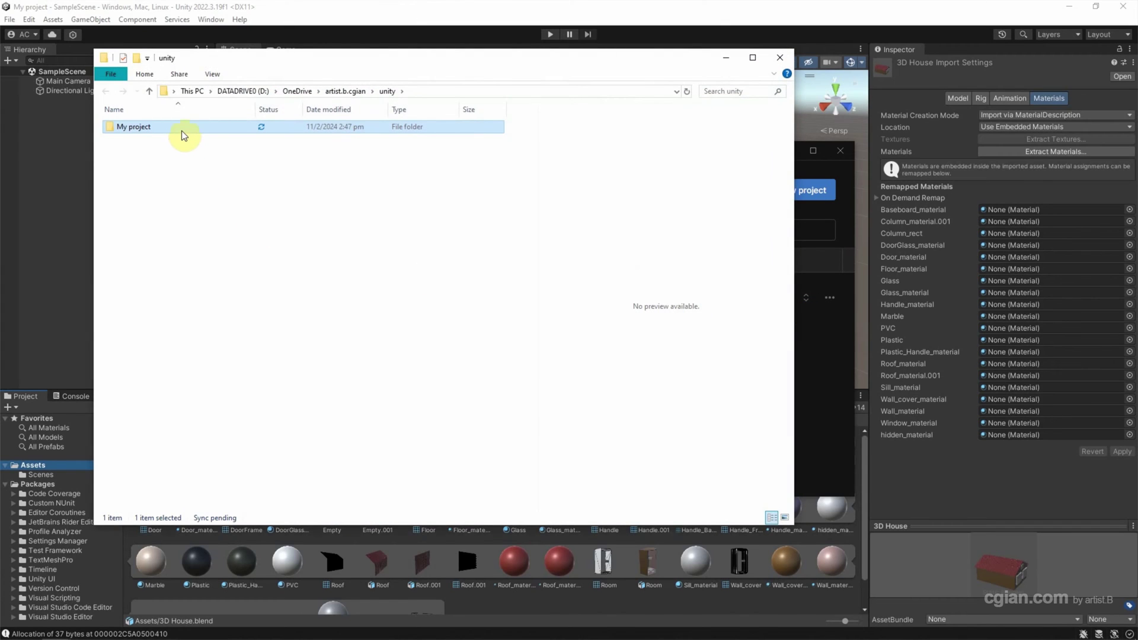
double_click(181, 131)
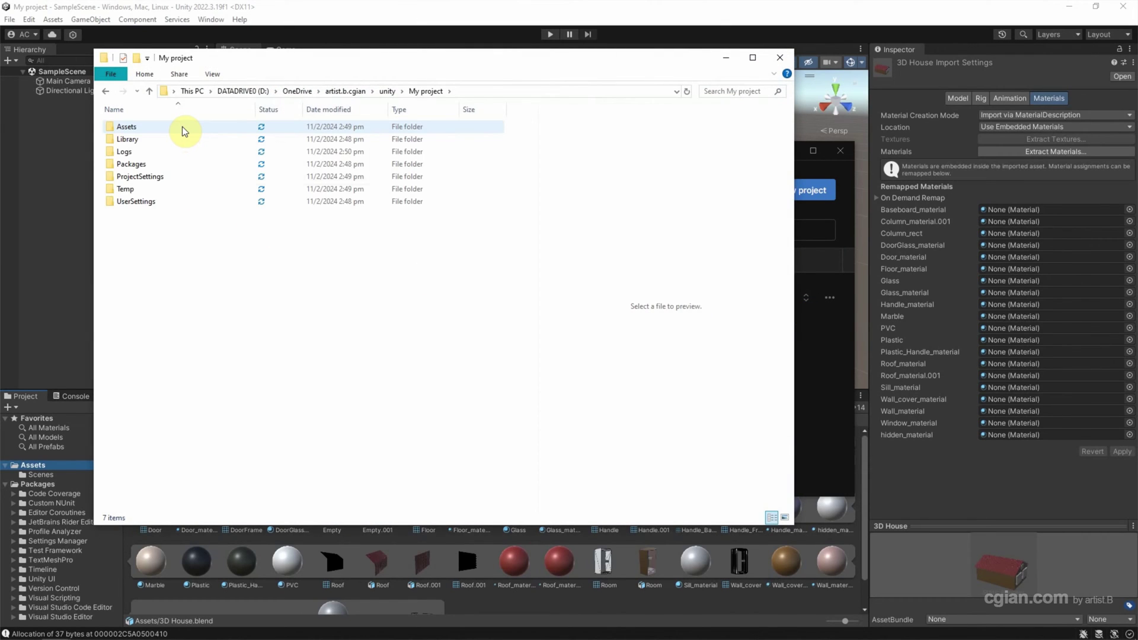
double_click(182, 129)
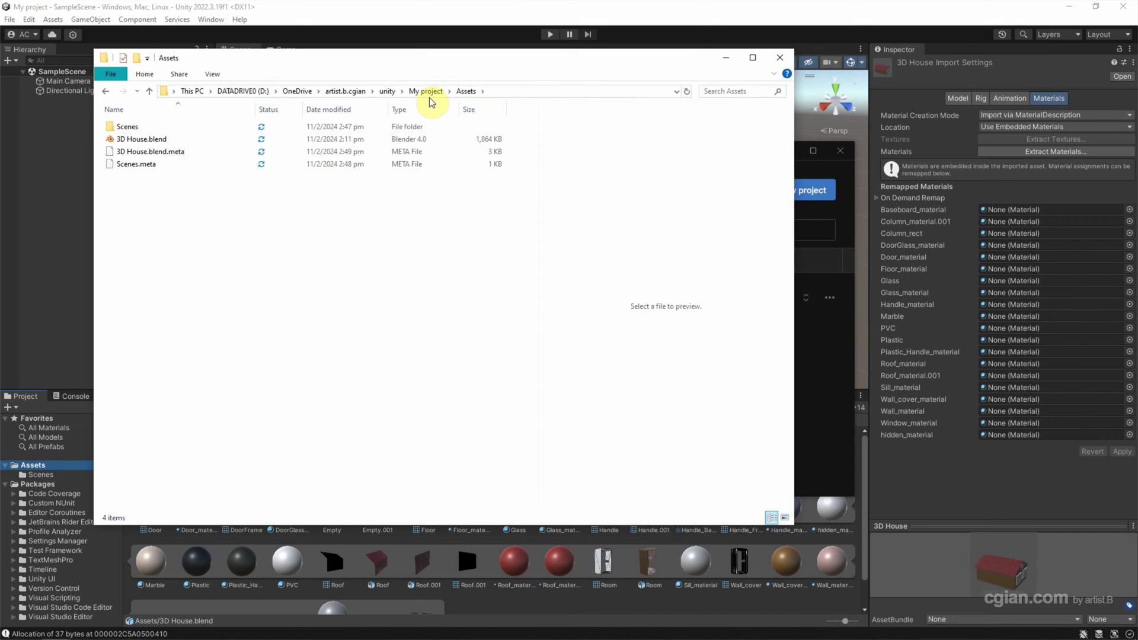
left_click(435, 22)
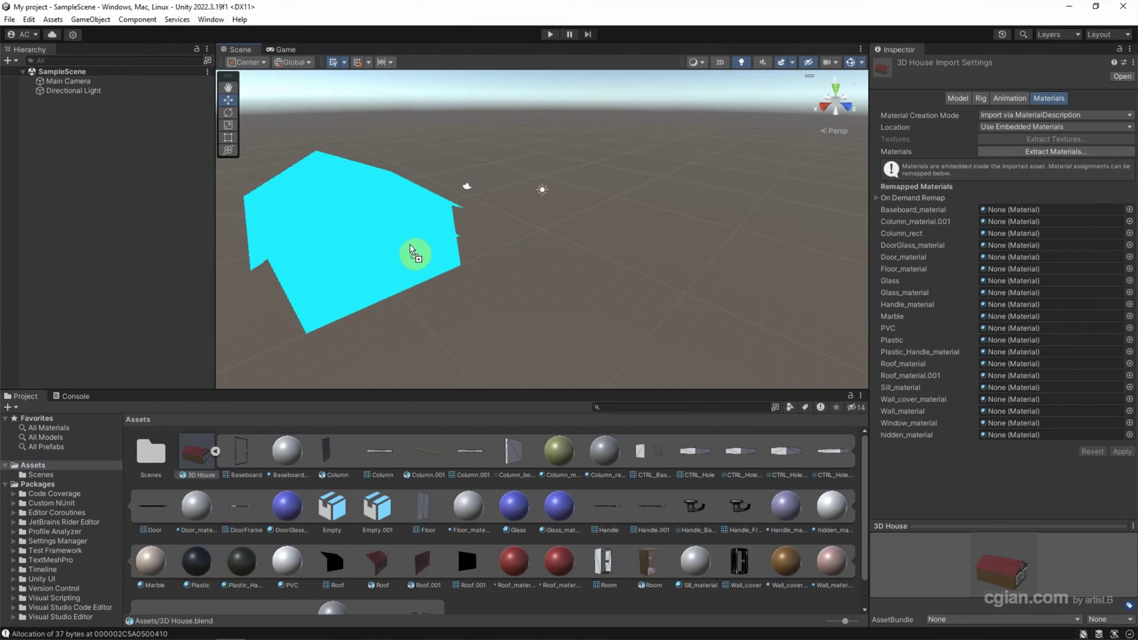
Step: Place the 3D House model in the scene and rotate it about 96° on Y
mouse_move(192, 449)
left_mouse_down()
mouse_move(483, 242)
mouse_move(556, 237)
left_mouse_up()
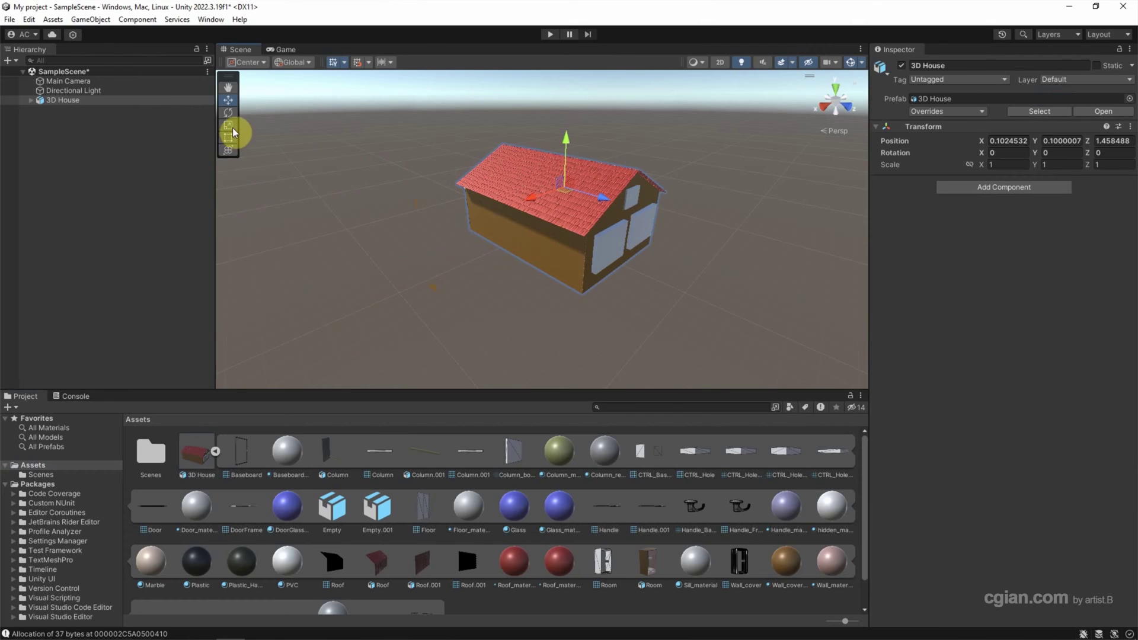
left_click(228, 112)
left_click_drag(578, 234, 407, 208)
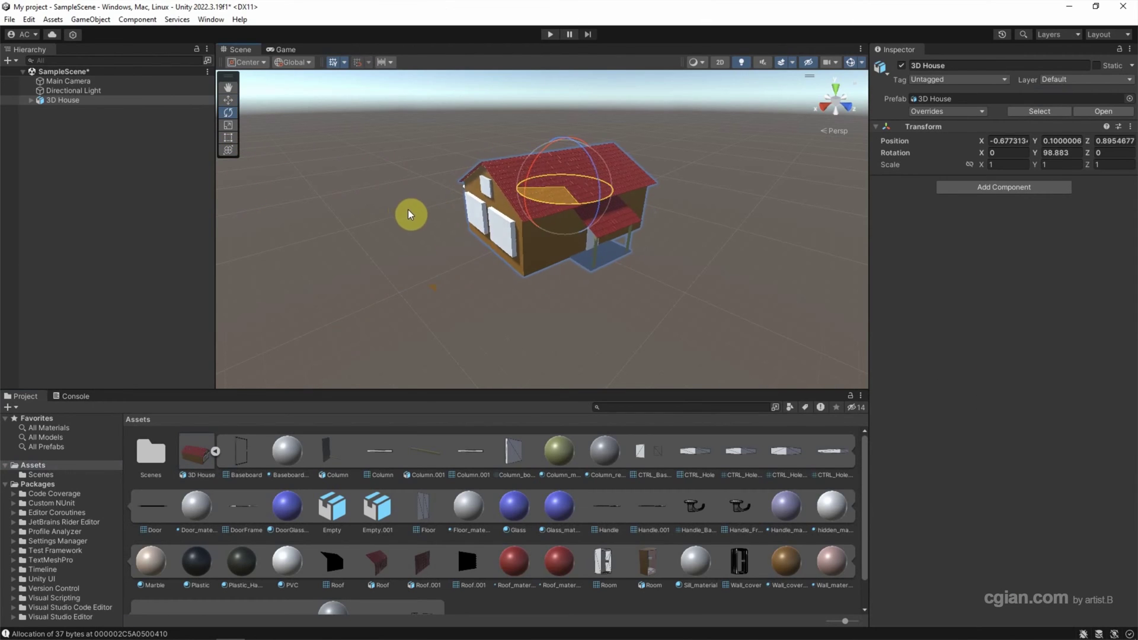
left_click(229, 101)
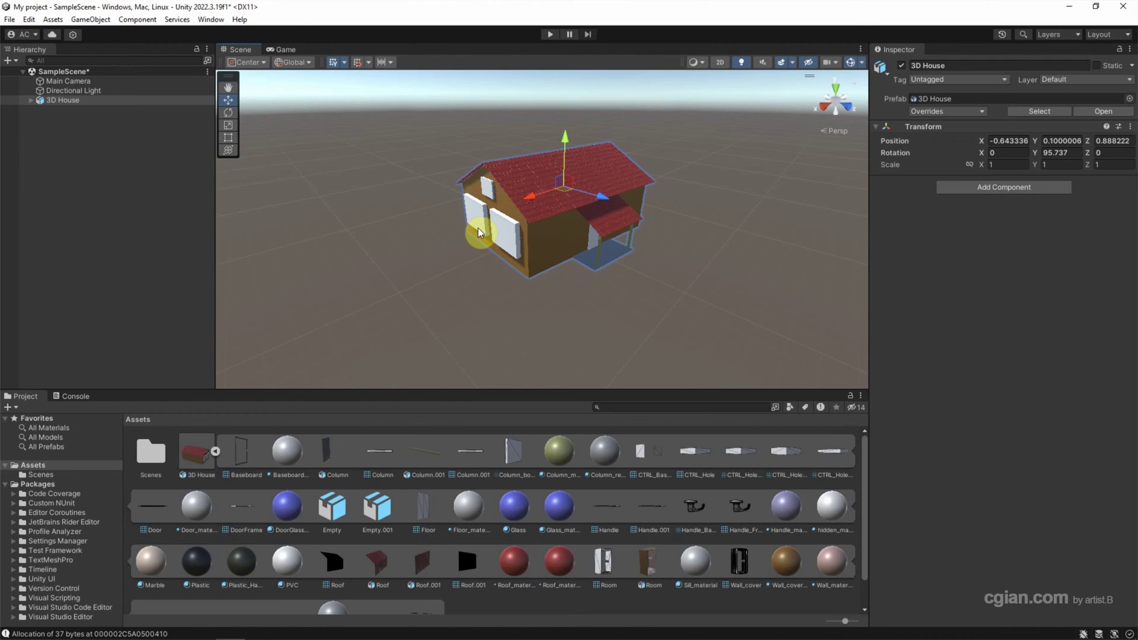
double_click(477, 228)
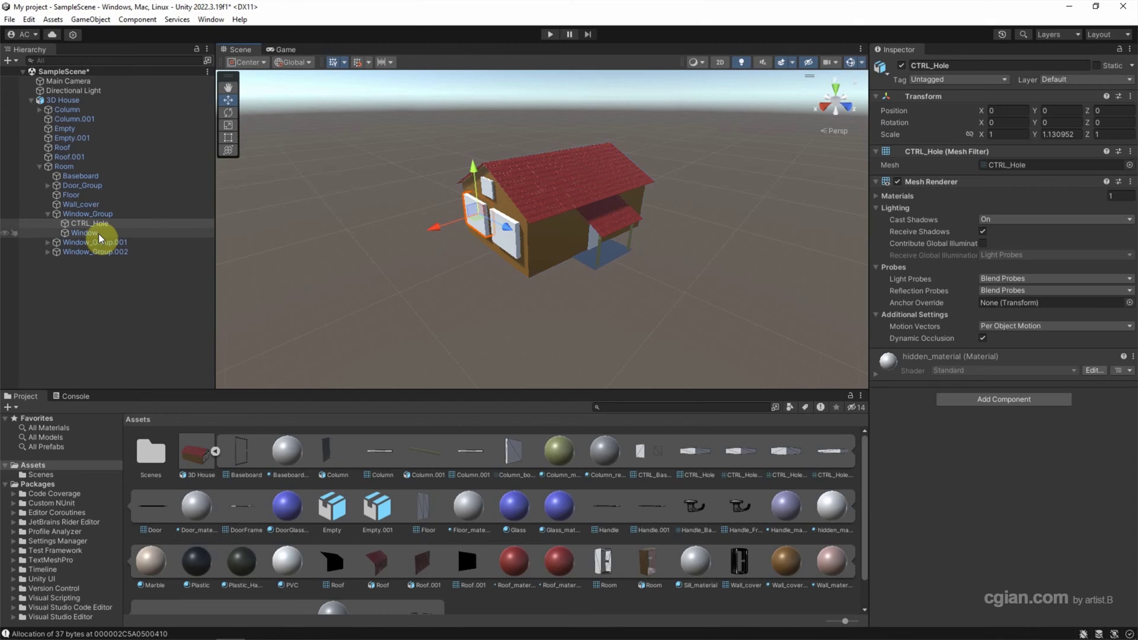
Step: Delete the CTRL_Hole placeholders from the window and door groups
key("Delete")
left_click(490, 242)
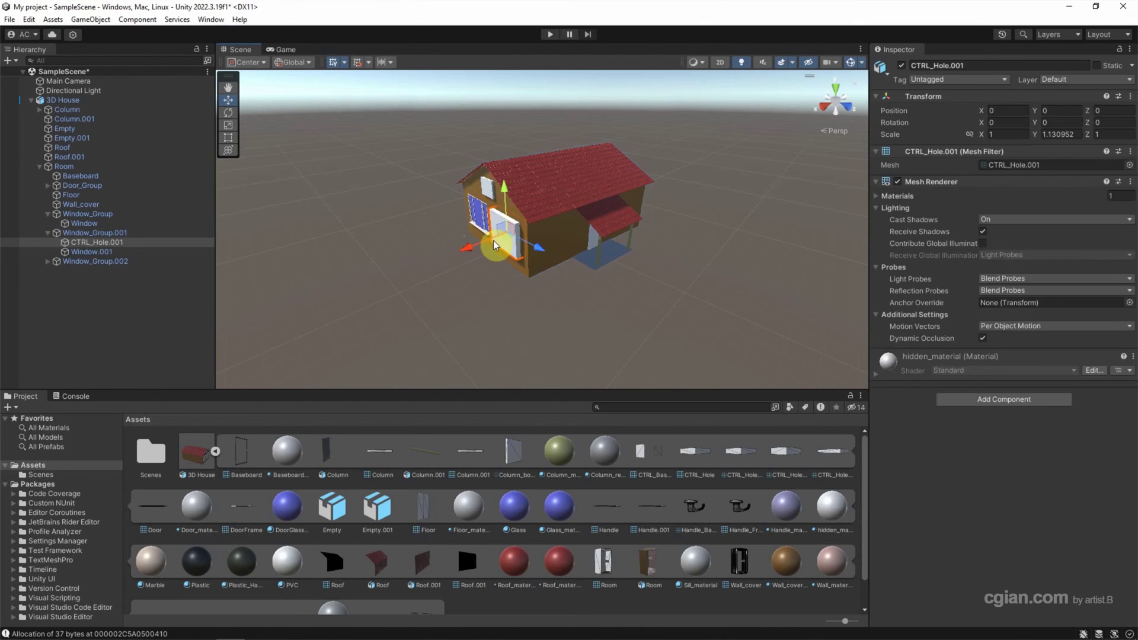
left_click(590, 243)
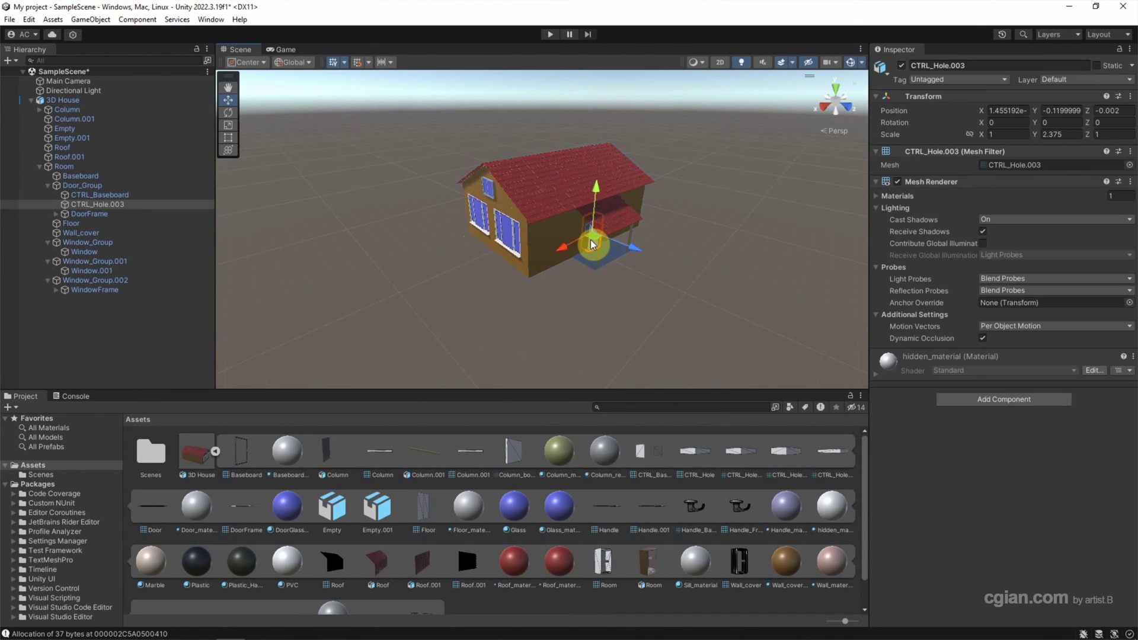
key("Delete")
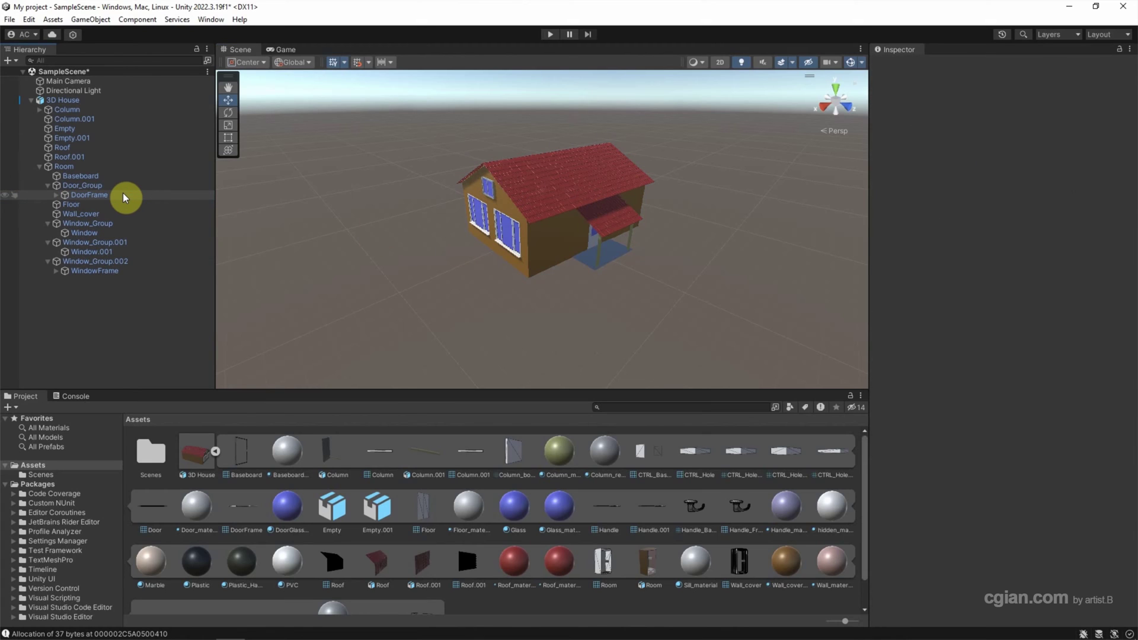
scroll(475, 228, "up", 2)
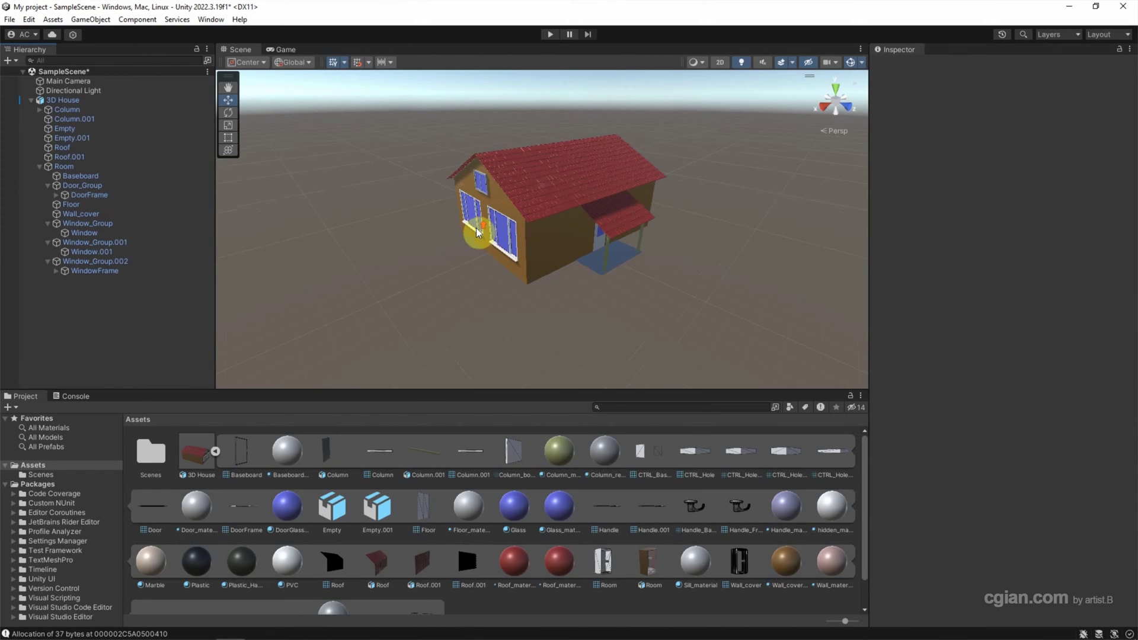
scroll(475, 228, "up", 2)
scroll(475, 228, "up", 3)
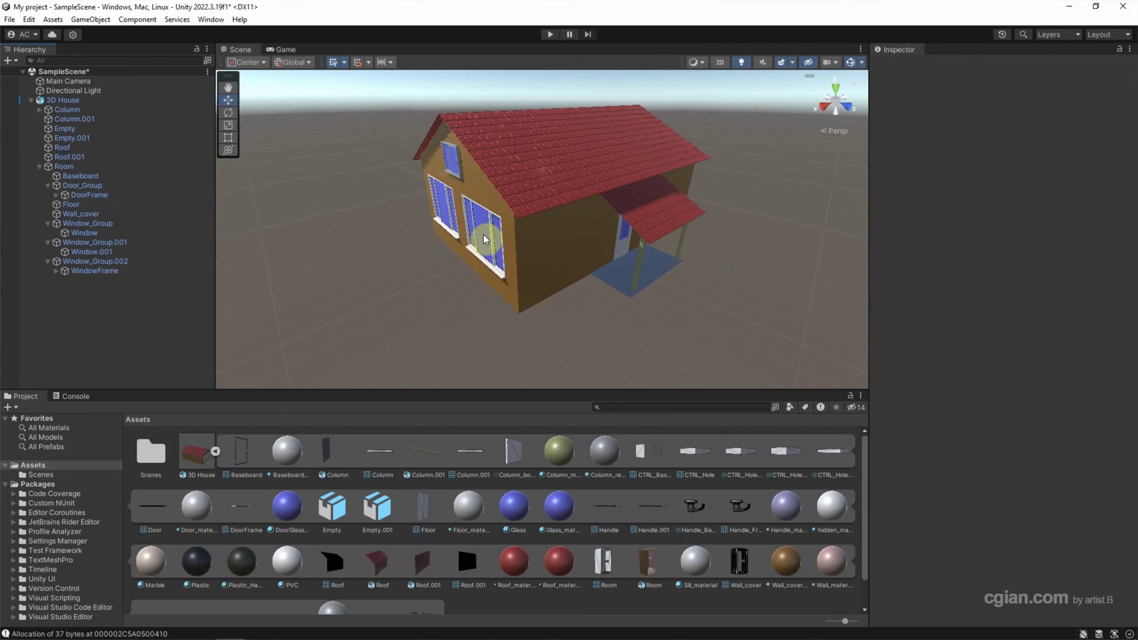
Step: Split the viewport and make the left area a Shader Editor, with both sidebars hidden
left_click(517, 506)
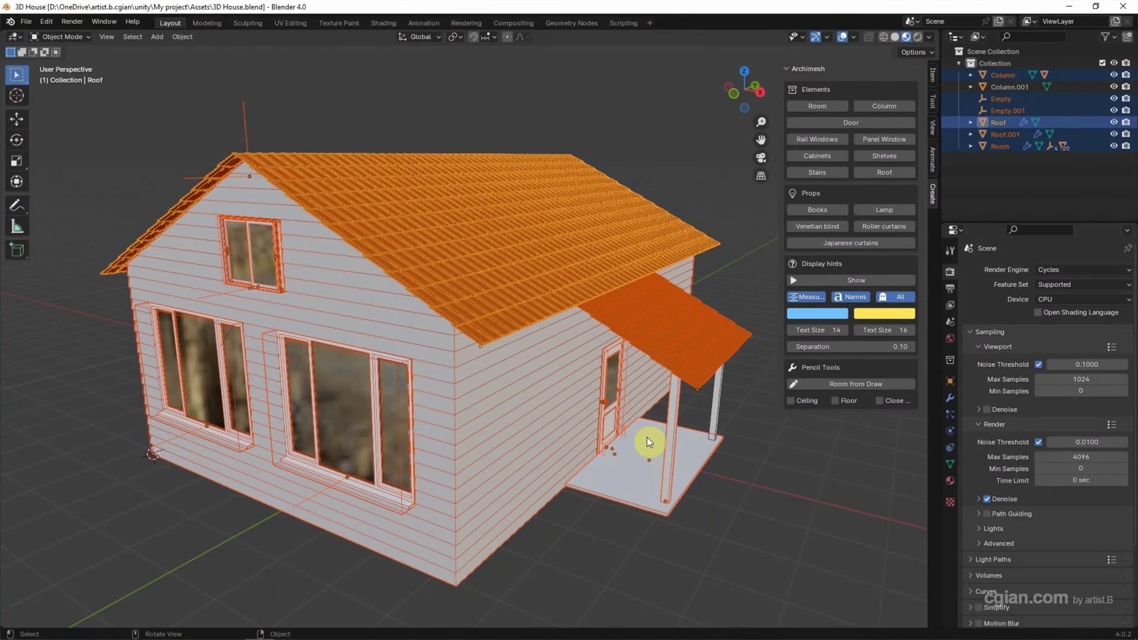
left_click_drag(782, 316, 941, 324)
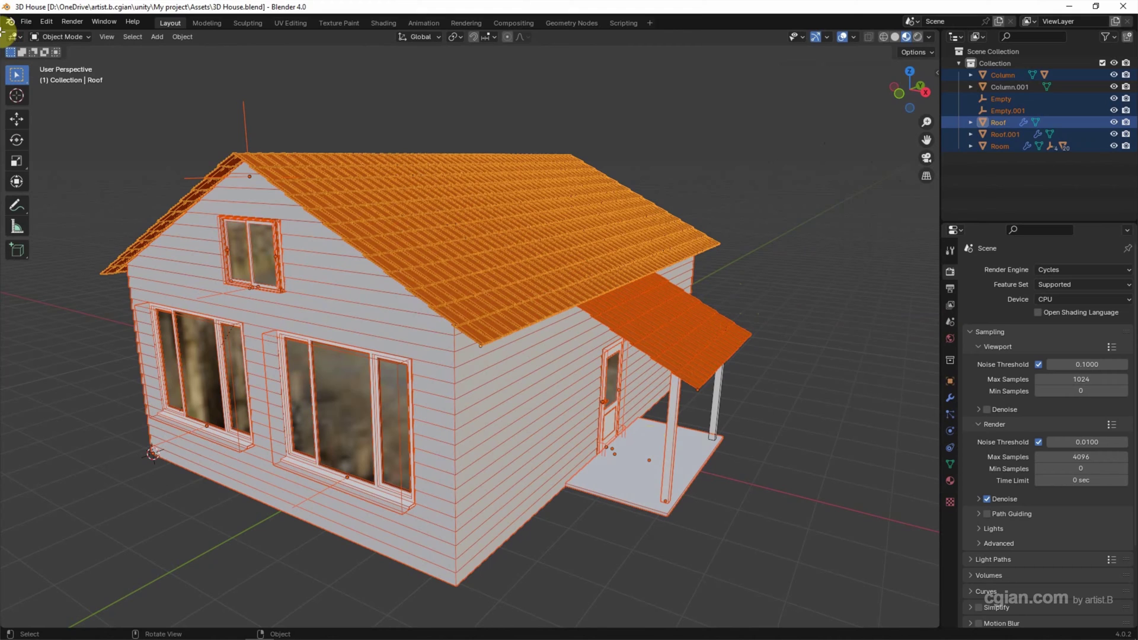
mouse_move(18, 38)
left_mouse_down()
mouse_move(107, 54)
mouse_move(485, 71)
left_mouse_up()
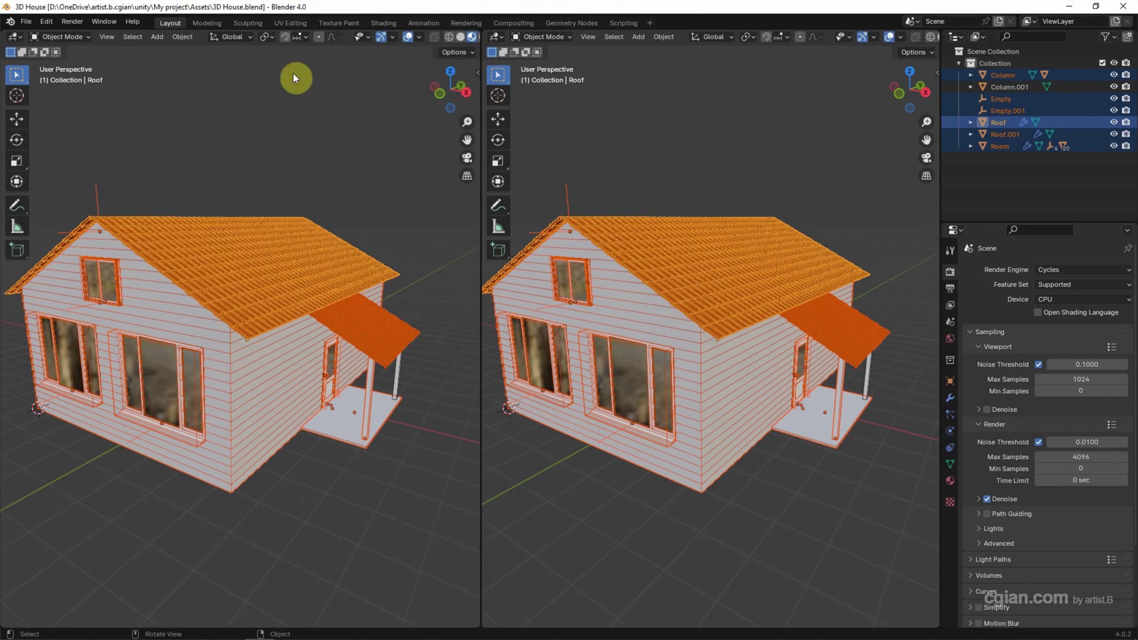
left_click(18, 38)
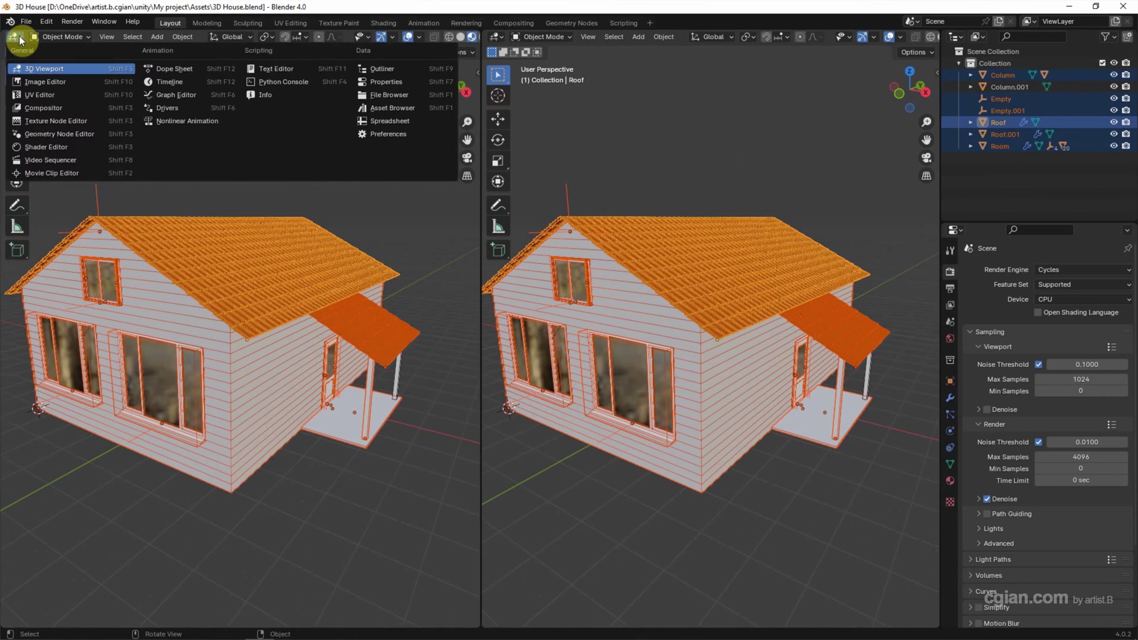
left_click(48, 146)
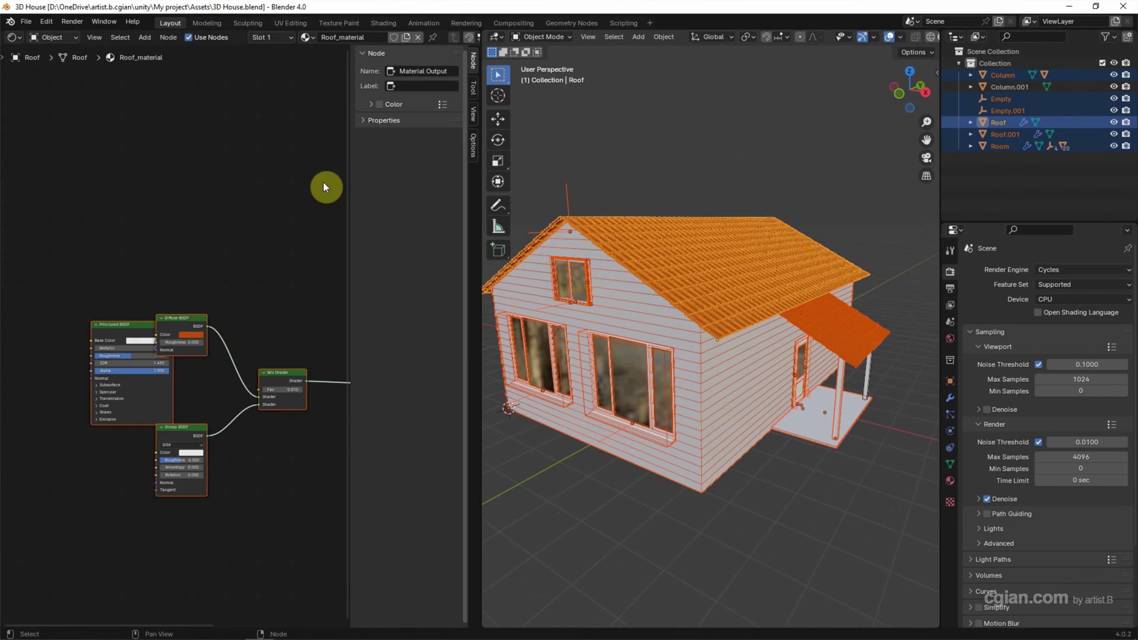
left_click_drag(347, 188, 471, 191)
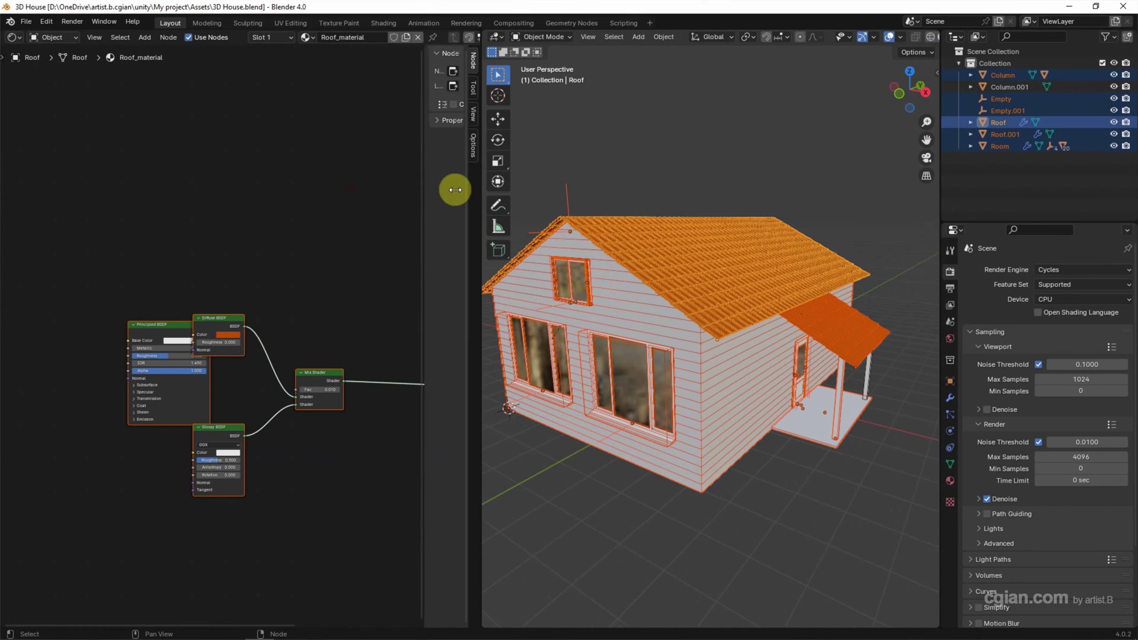
left_click(624, 355)
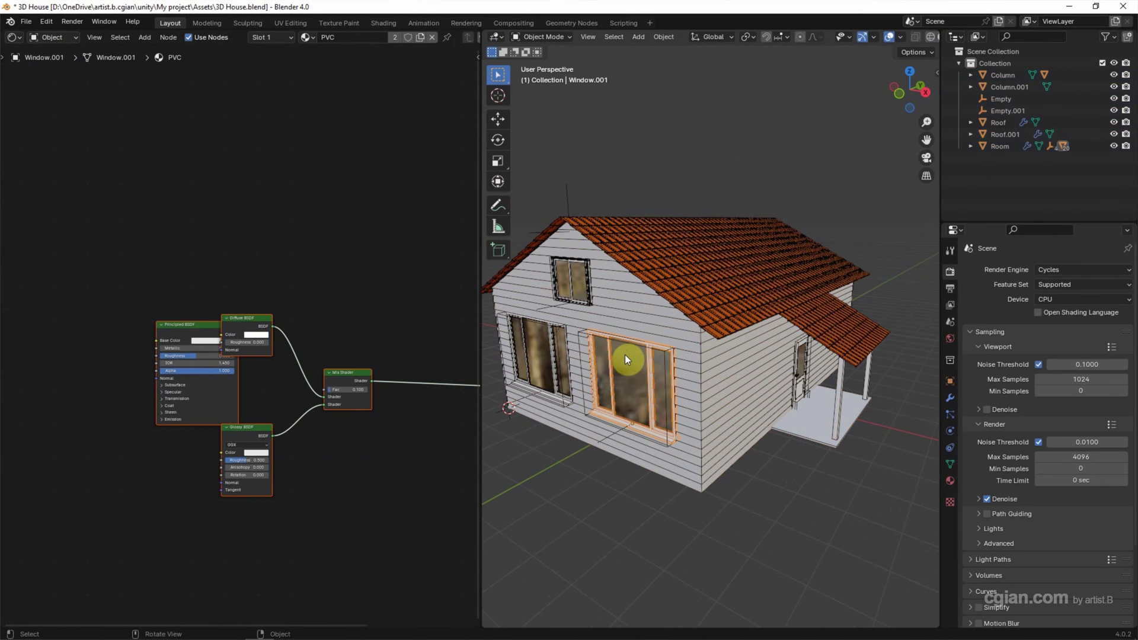
Step: In Window.001's Glass material, delete every node except Material Output
left_click(948, 479)
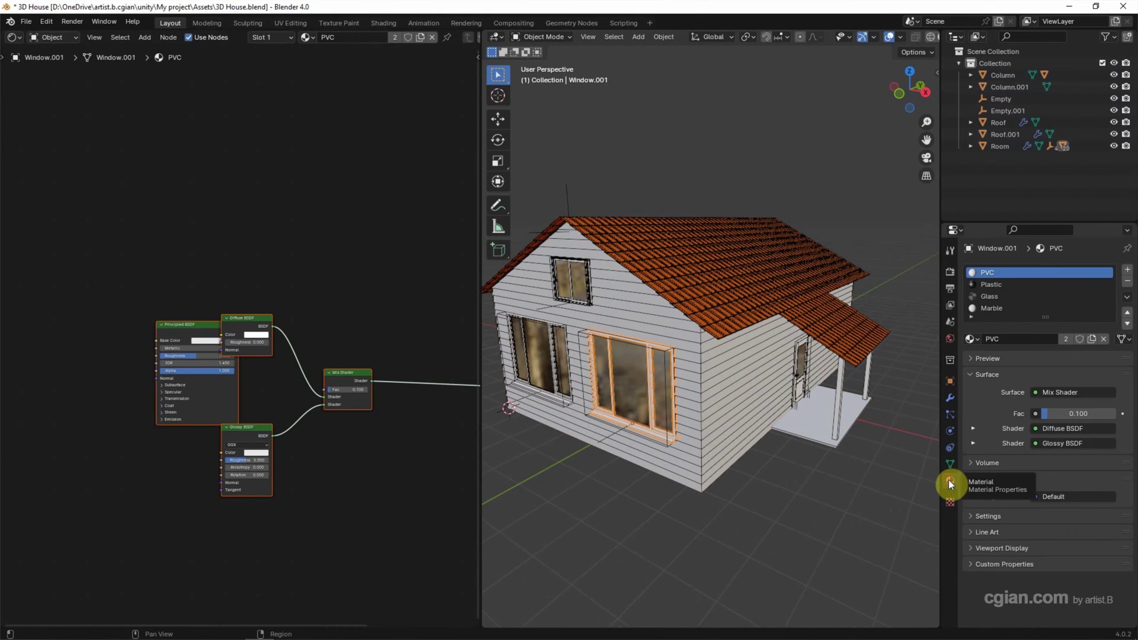
left_click(998, 296)
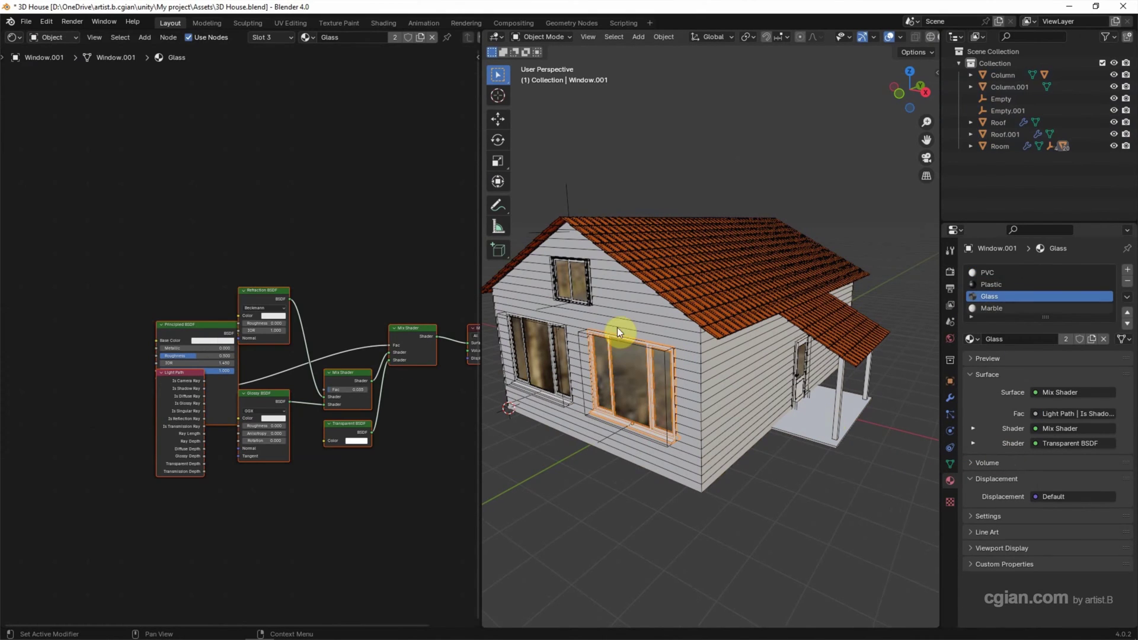
middle_click_drag(385, 290, 311, 268)
scroll(314, 270, "up", 2)
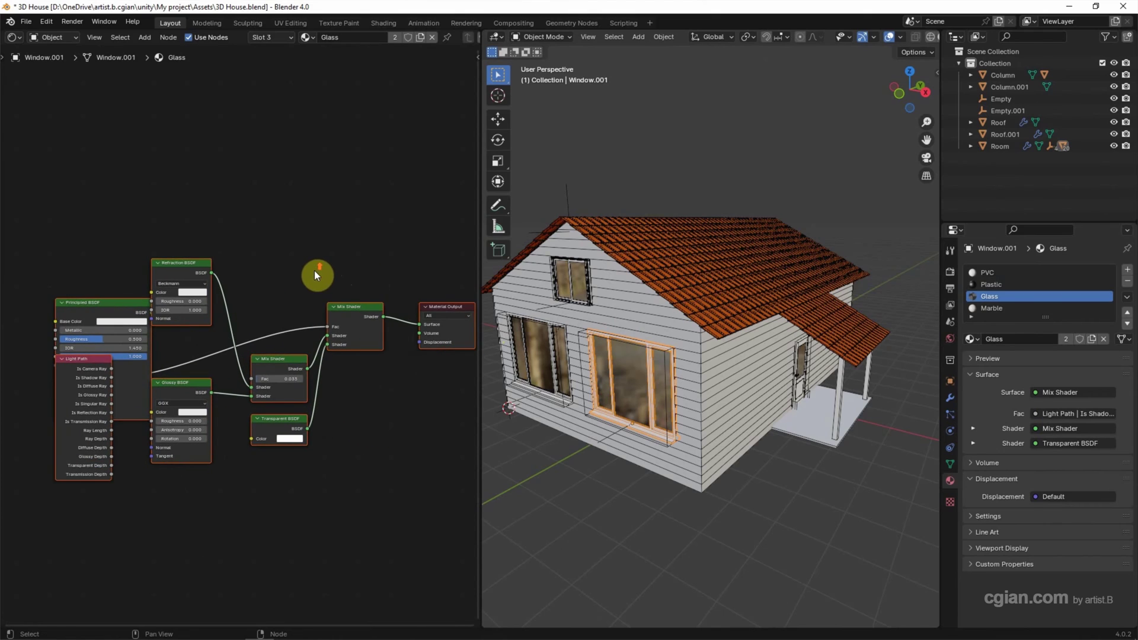
scroll(314, 267, "up", 2)
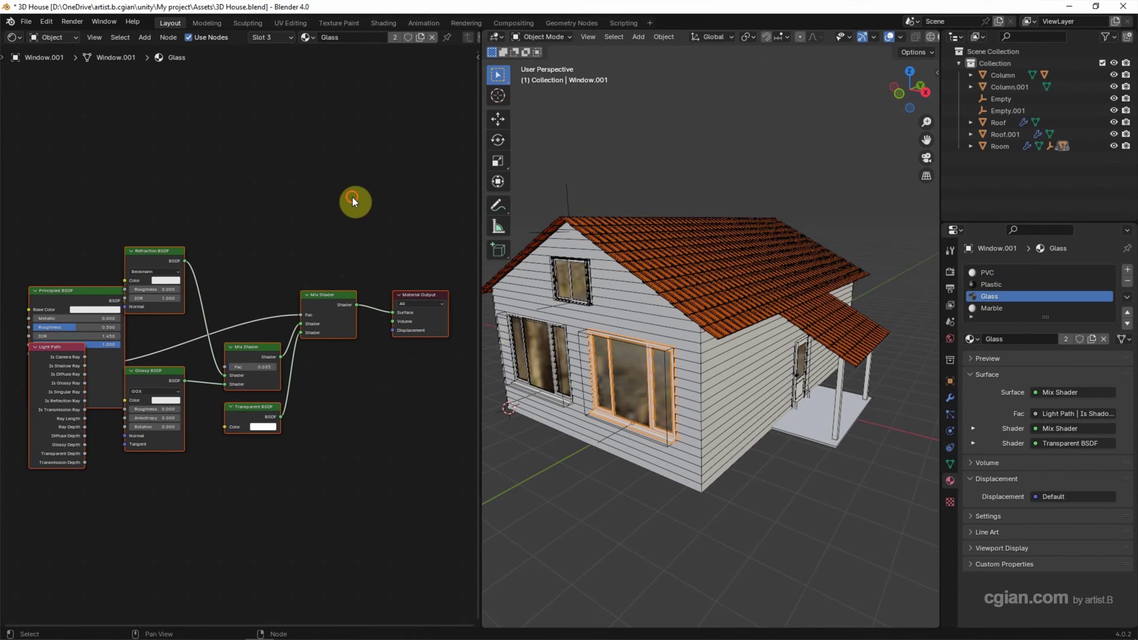
left_click_drag(352, 196, 30, 490)
key("x")
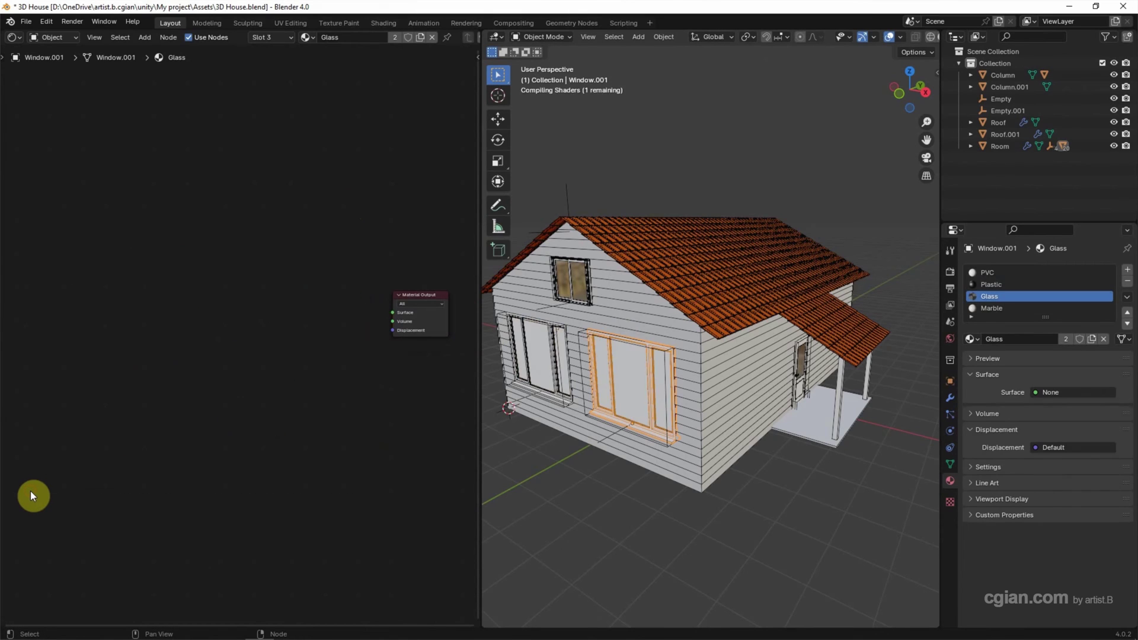
Step: Add a Principled BSDF node and connect it to the Material Output Surface
key("shift+a")
left_click(256, 323)
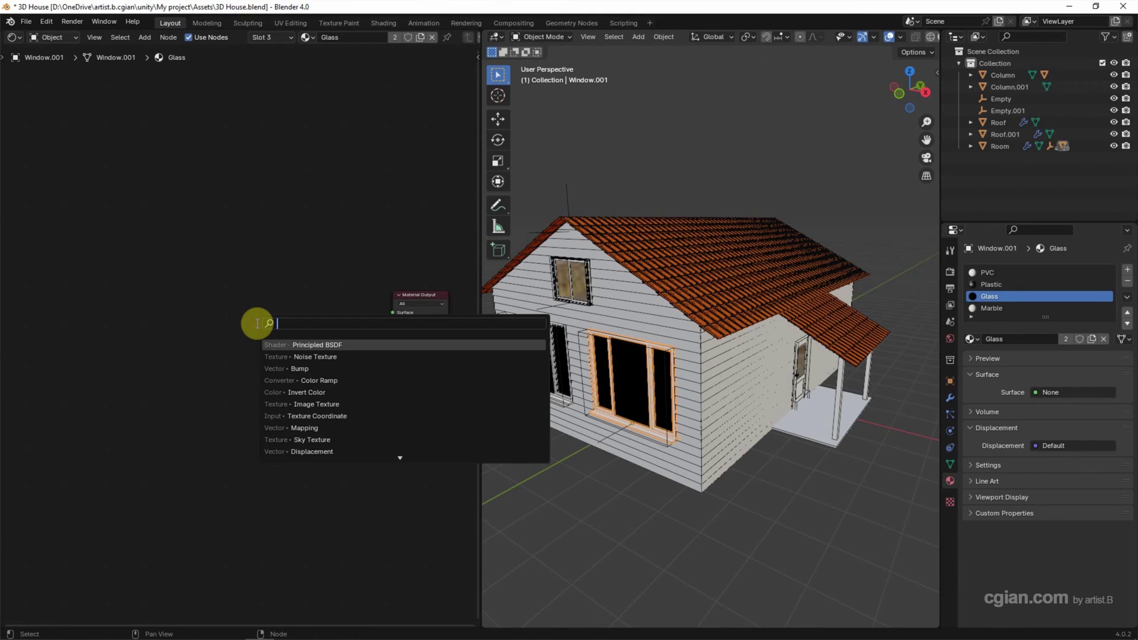
type("principle")
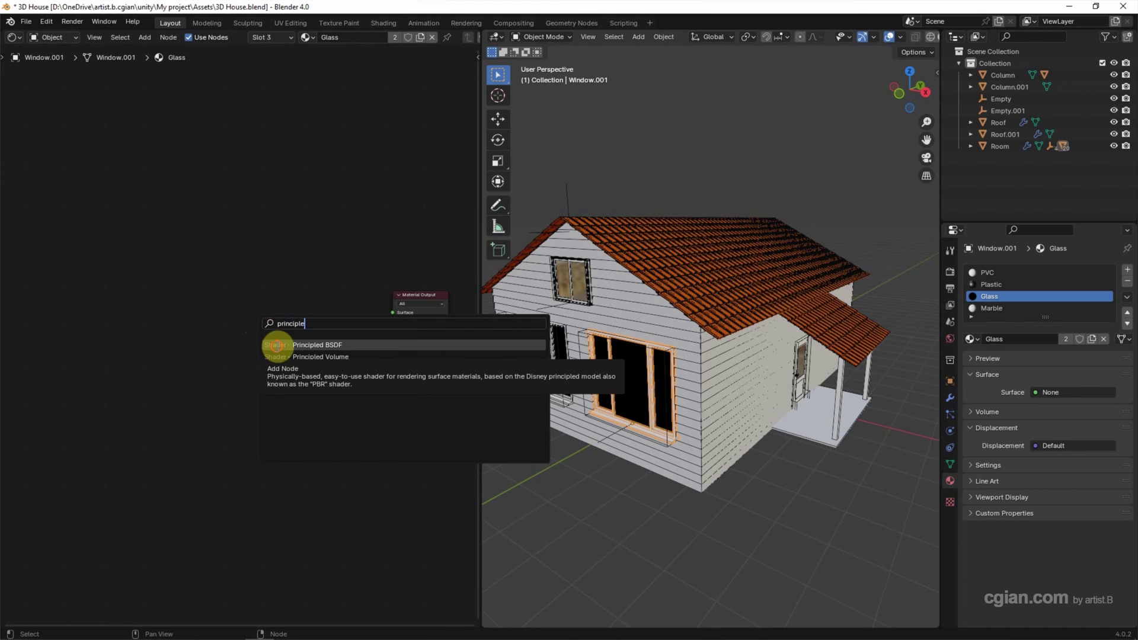
left_click(277, 345)
left_click(272, 300)
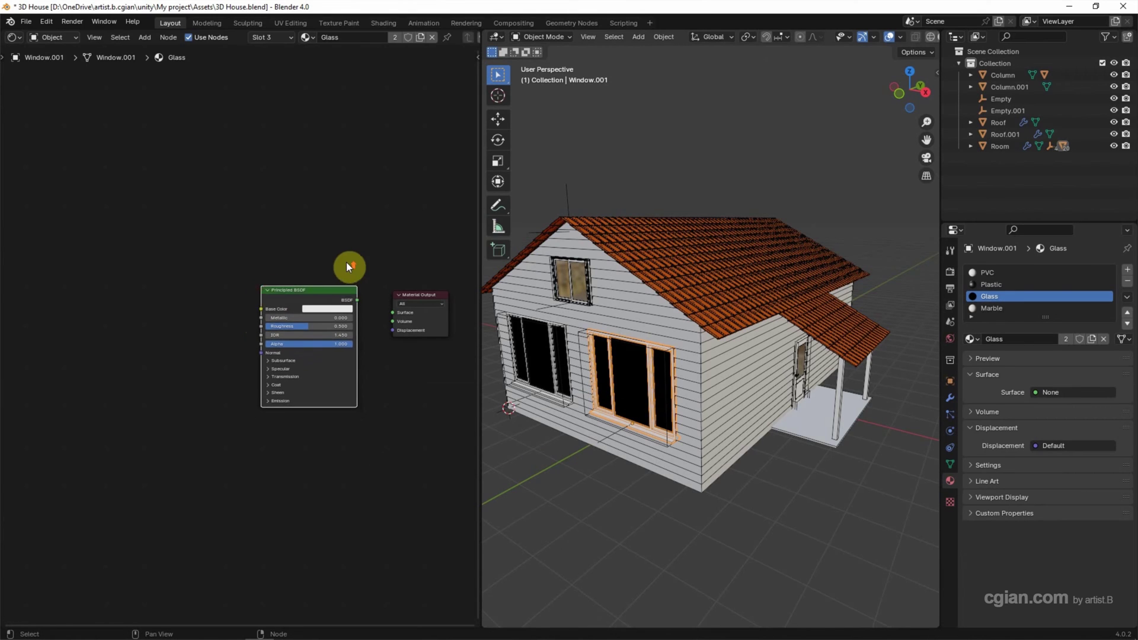
scroll(345, 262, "up", 2)
middle_click_drag(346, 263, 278, 253)
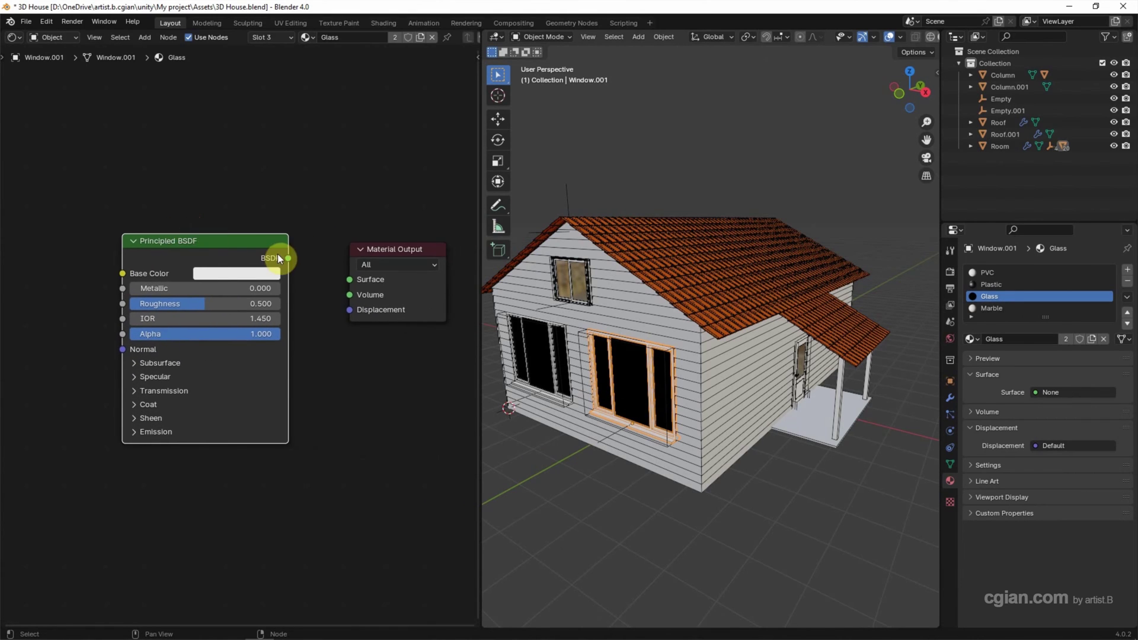
left_click_drag(289, 257, 347, 281)
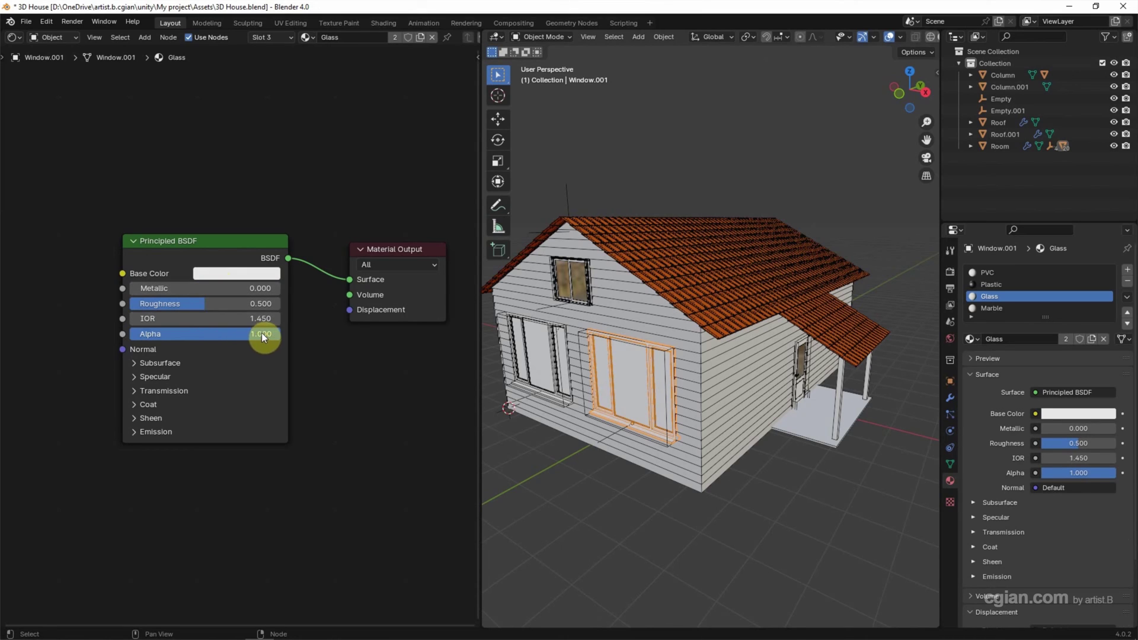
Step: Set the Principled BSDF Alpha to 0.1 so the glass turns transparent
left_click_drag(277, 333, 165, 333)
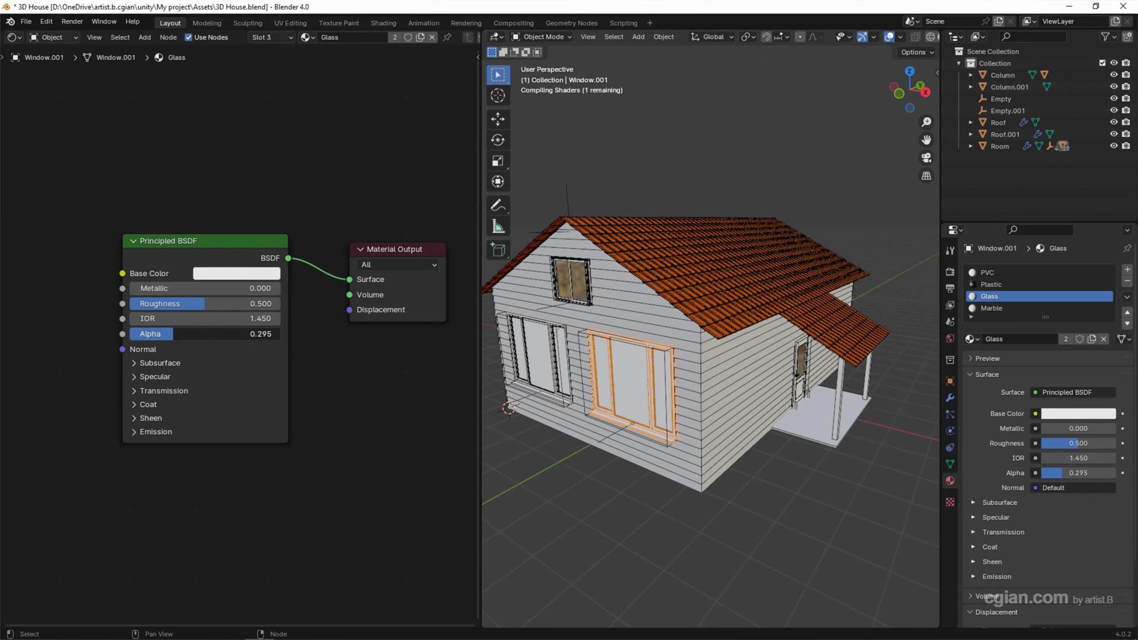
left_click(164, 334)
type("0.1")
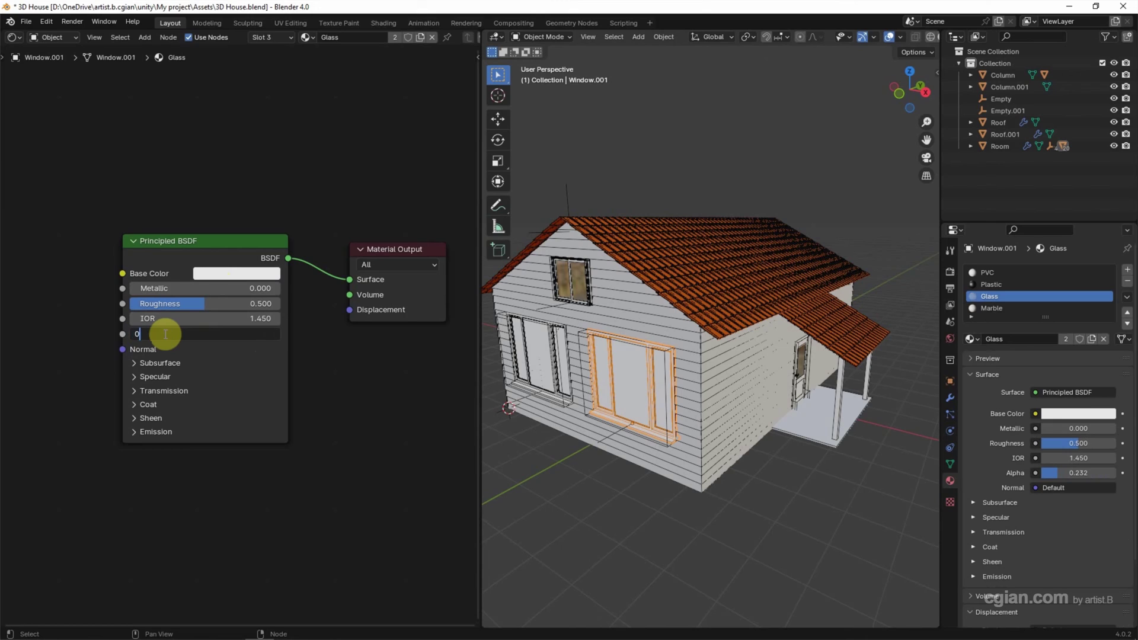
key("Return")
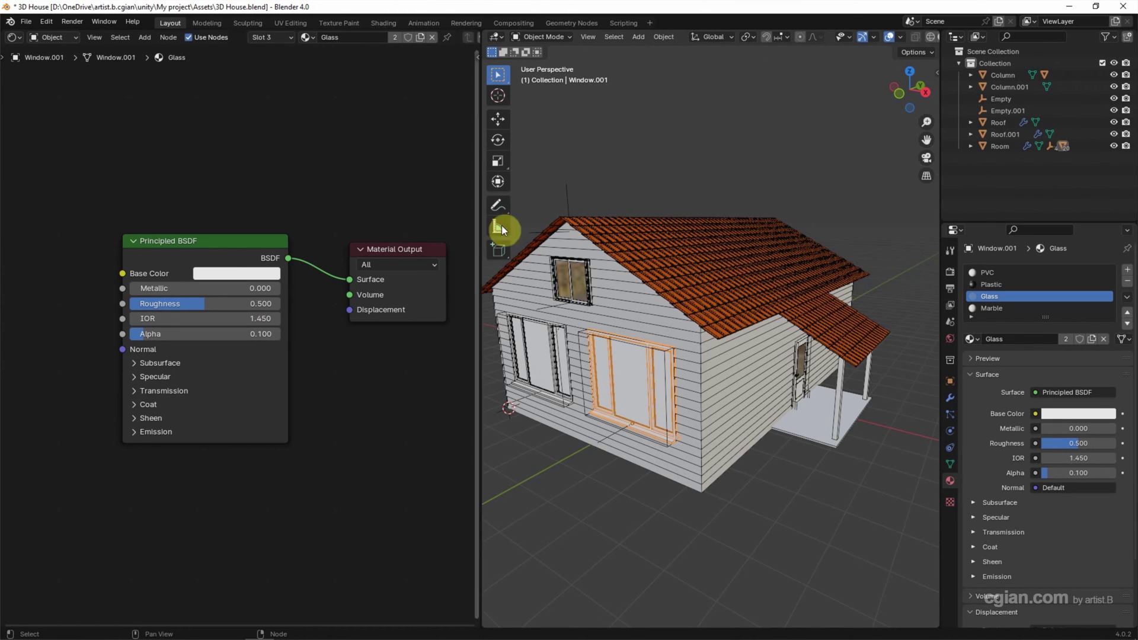
left_click(575, 282)
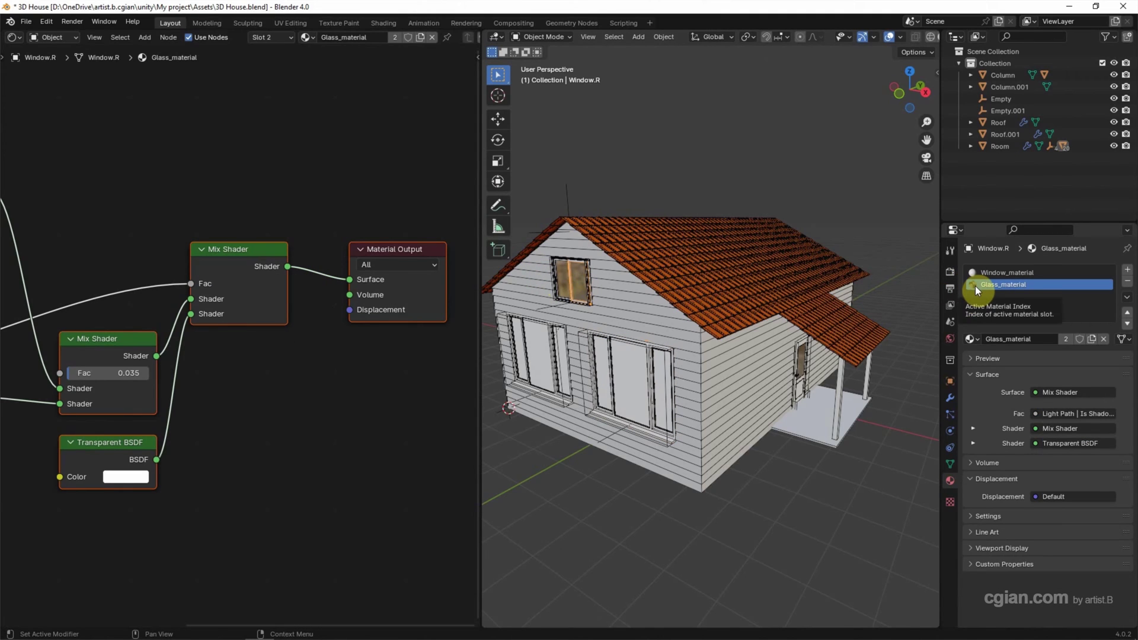
Step: Set the upper window's glass slot to the Glass material
left_click(973, 338)
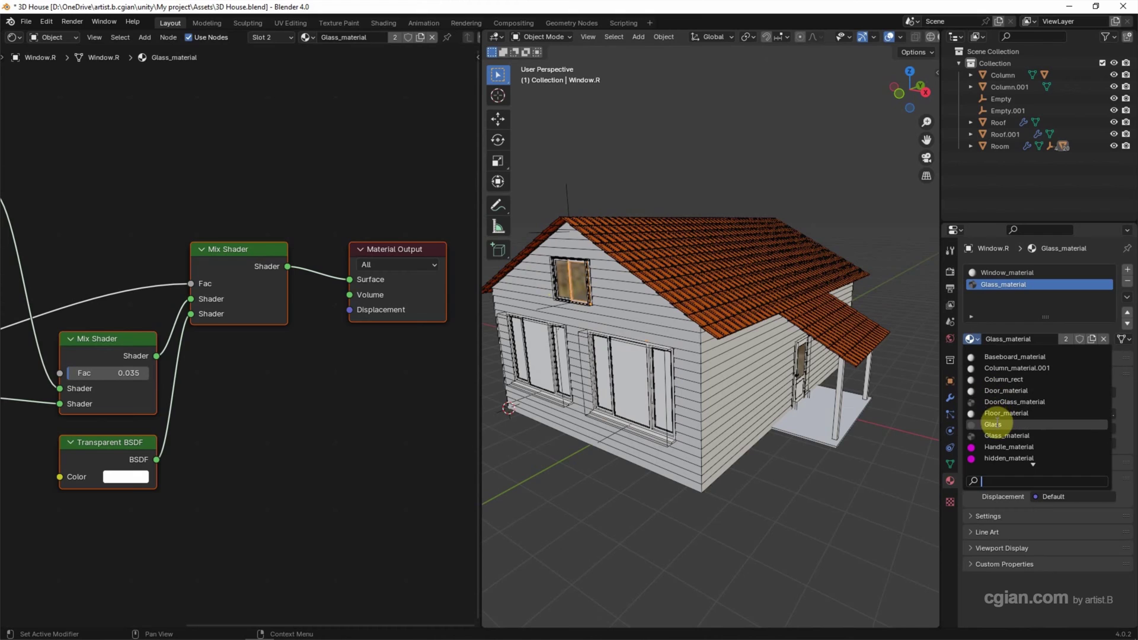
left_click(994, 424)
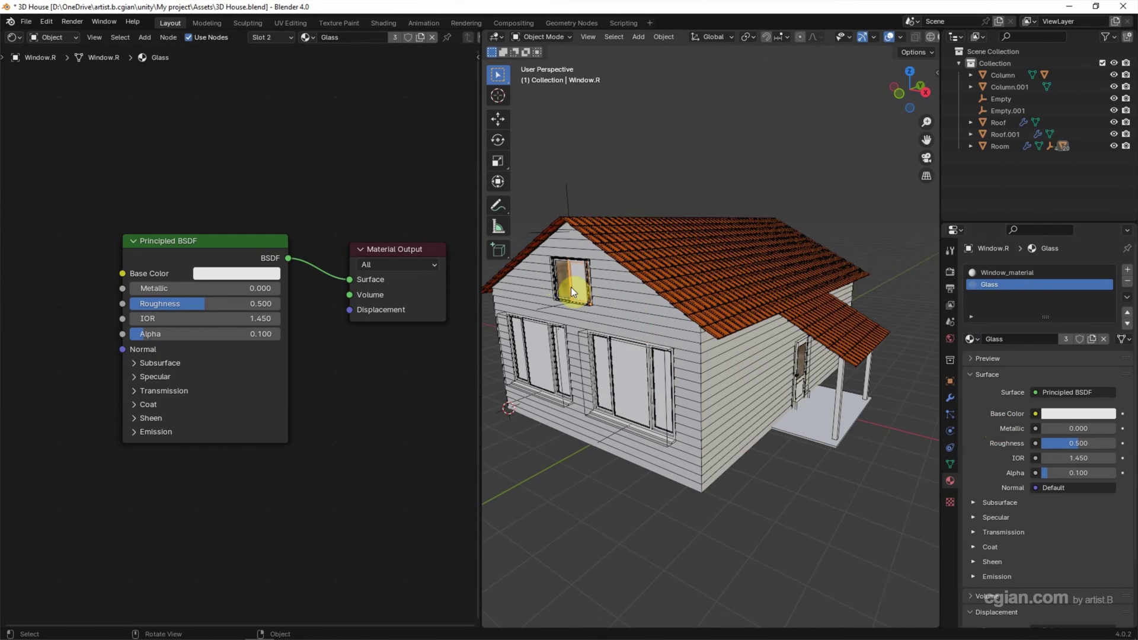
left_click(1005, 273)
left_click(975, 338)
Step: Assign Glass to the door's glass slot and save 3D House.blend
left_click(994, 374)
left_click(802, 362)
left_click(978, 285)
left_click(974, 337)
left_click(987, 424)
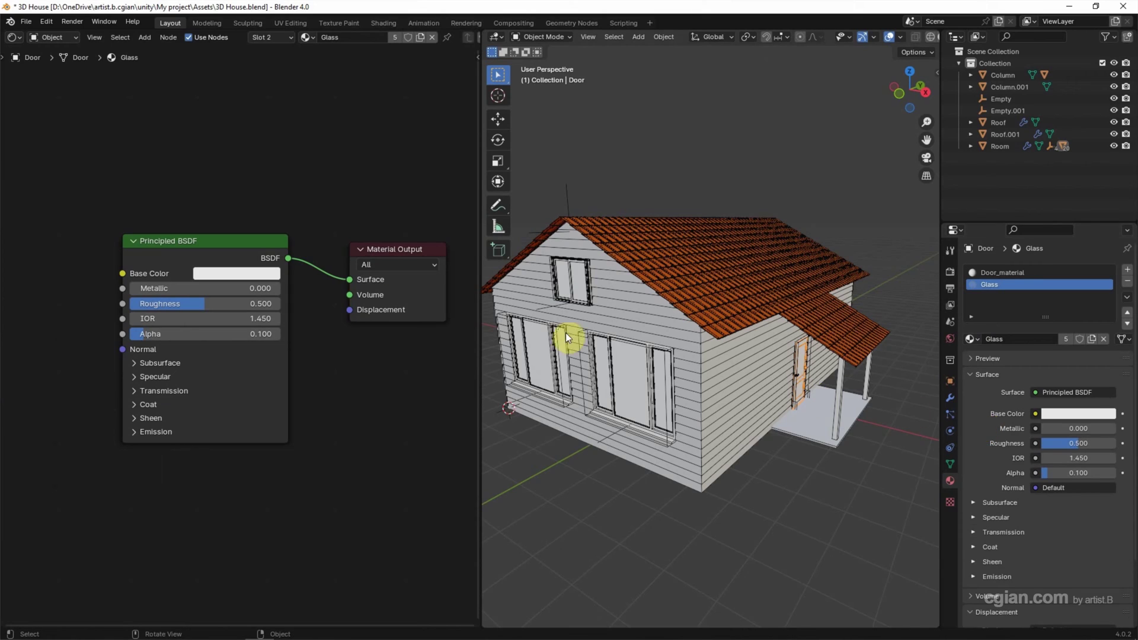
left_click(25, 21)
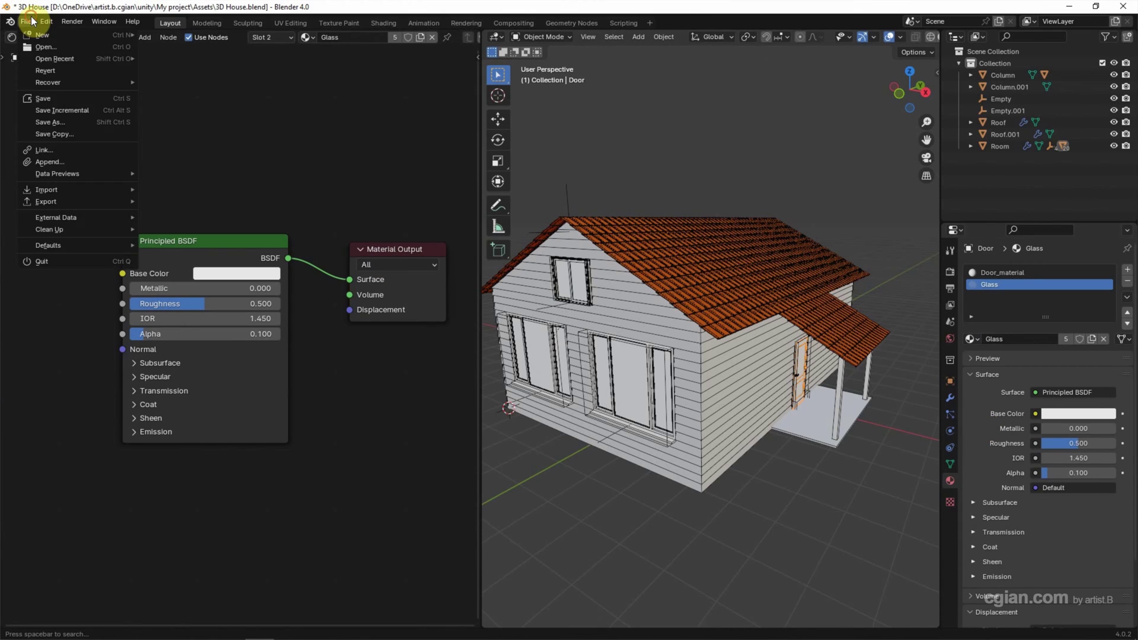
left_click(46, 99)
mouse_move(254, 632)
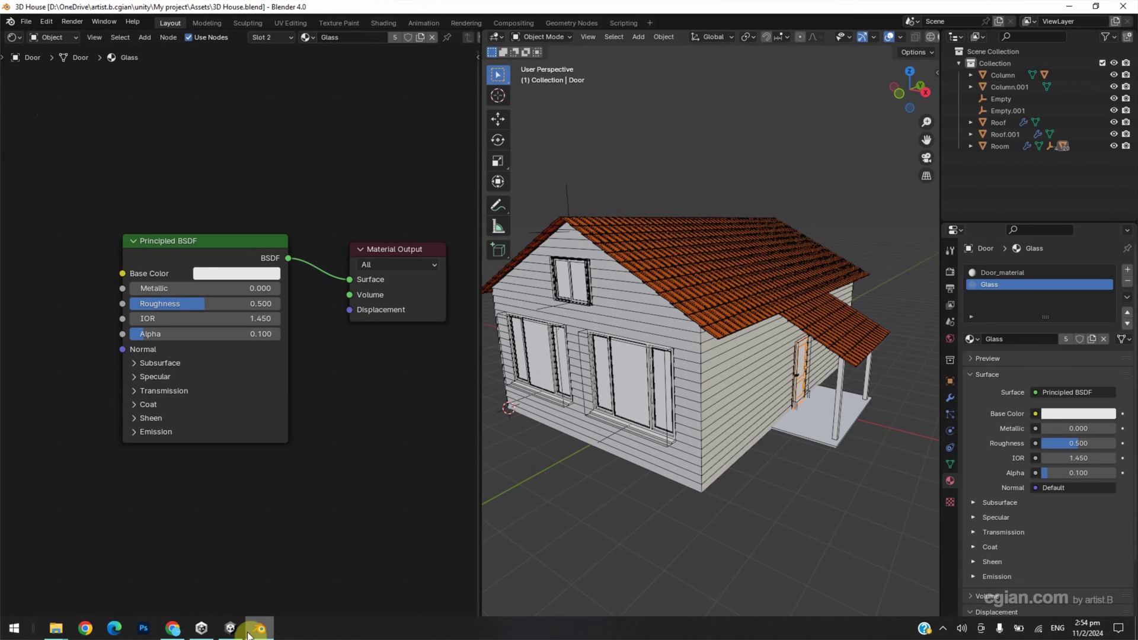
Step: Bring the Unity project to the front to make the Glass material transparent
left_click(230, 629)
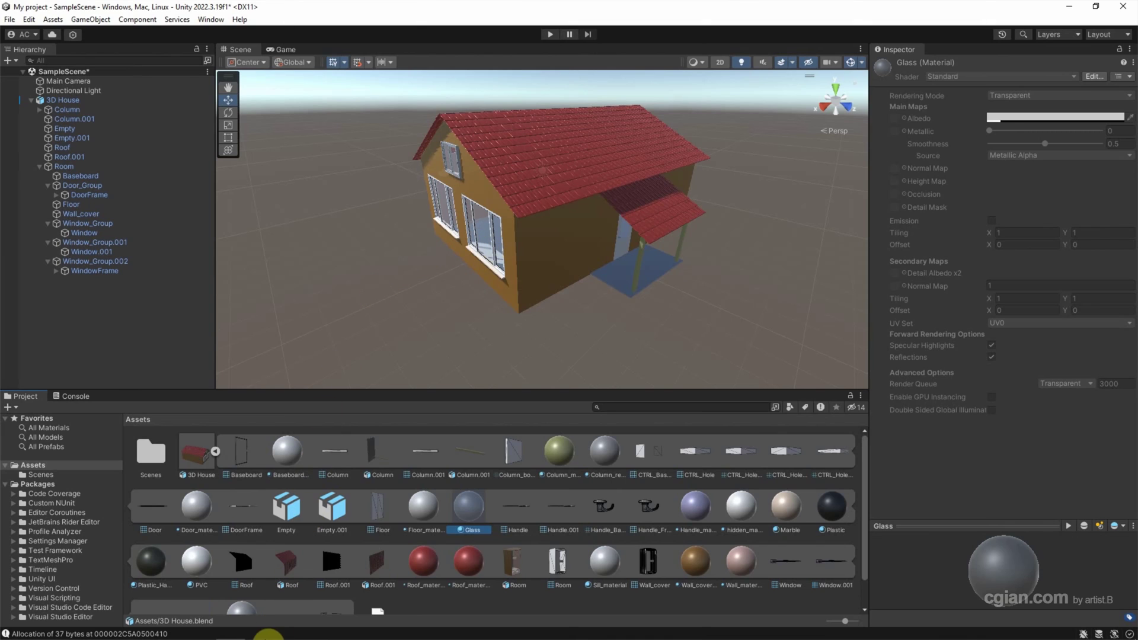
Step: Back in Blender, merge the node editor area into the 3D viewport
left_click(258, 629)
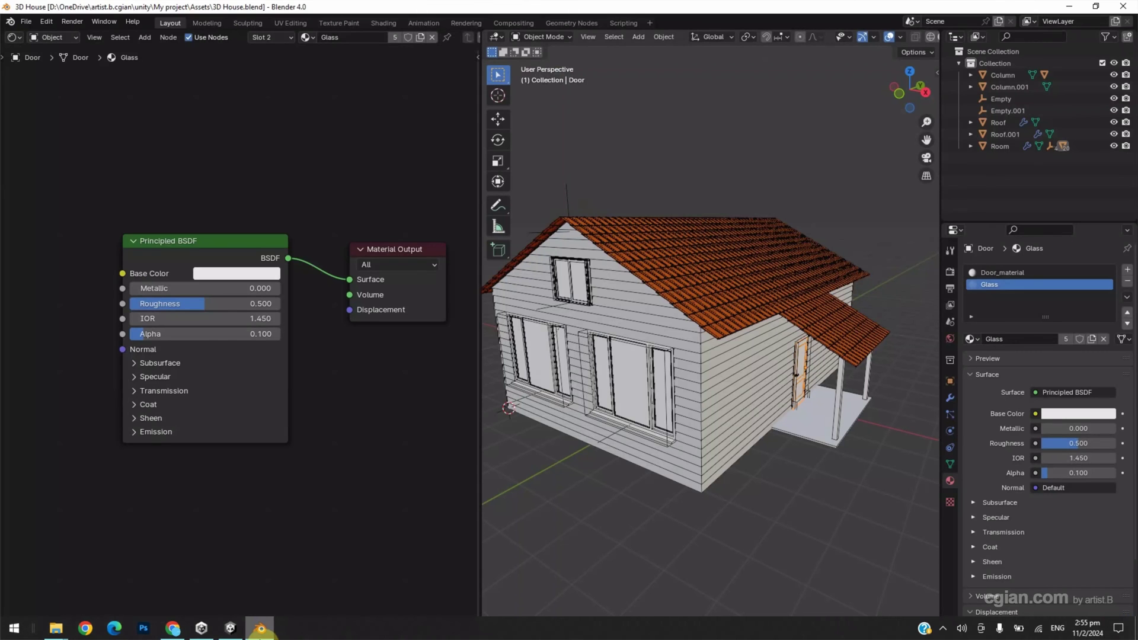
right_click(481, 511)
left_click(429, 539)
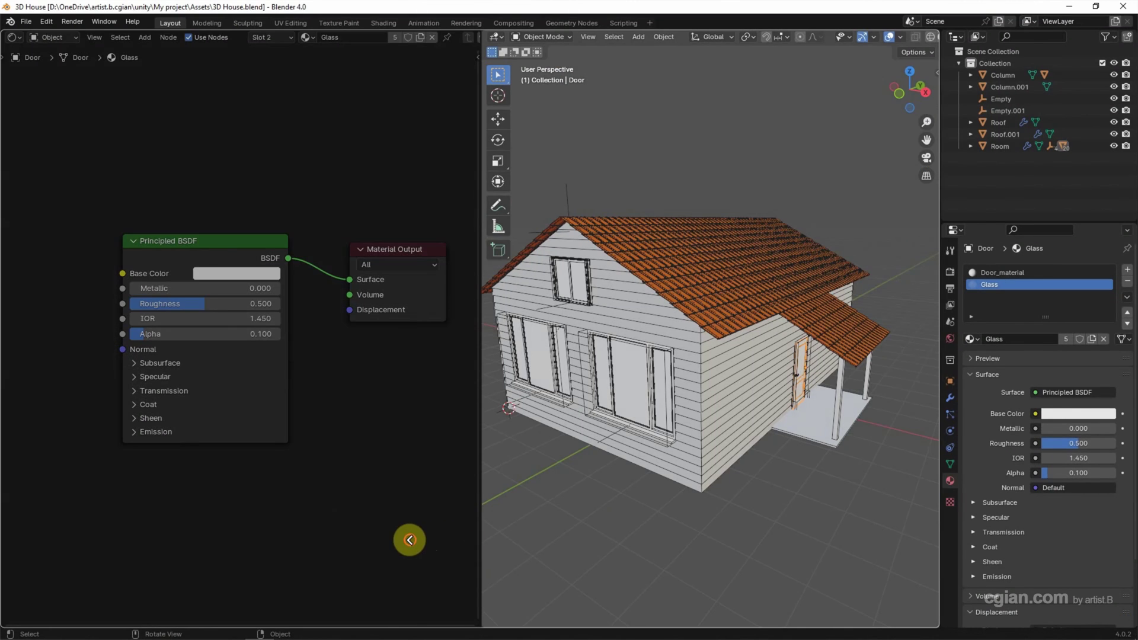
left_click(410, 540)
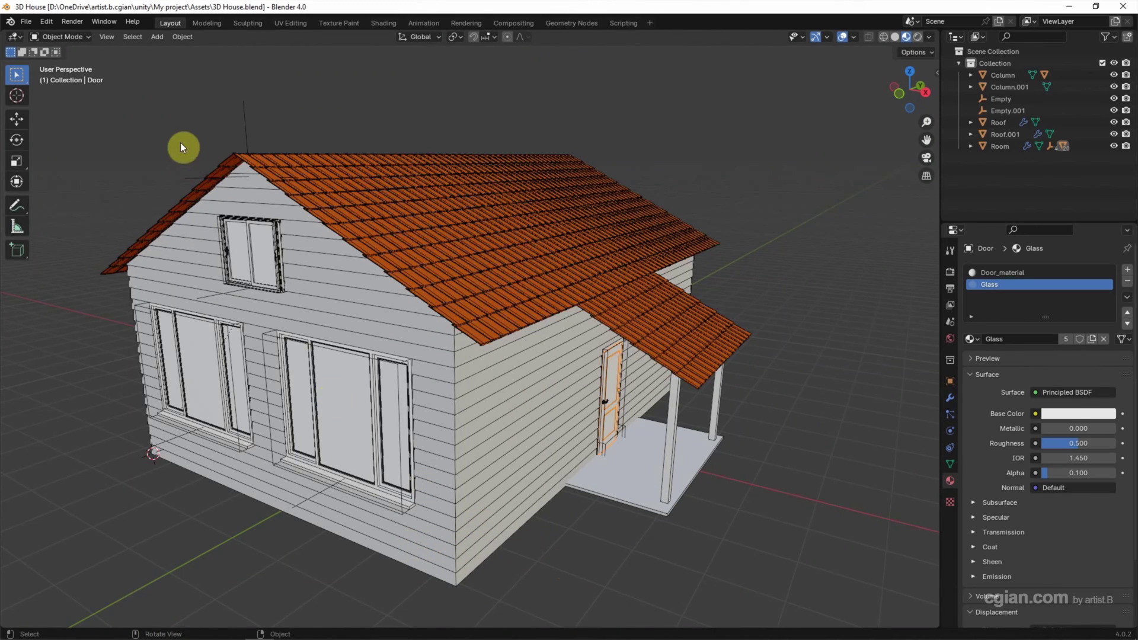
Step: Add a mesh plane and scale it up (about 9.133) to cover the ground
left_click(159, 38)
mouse_move(174, 50)
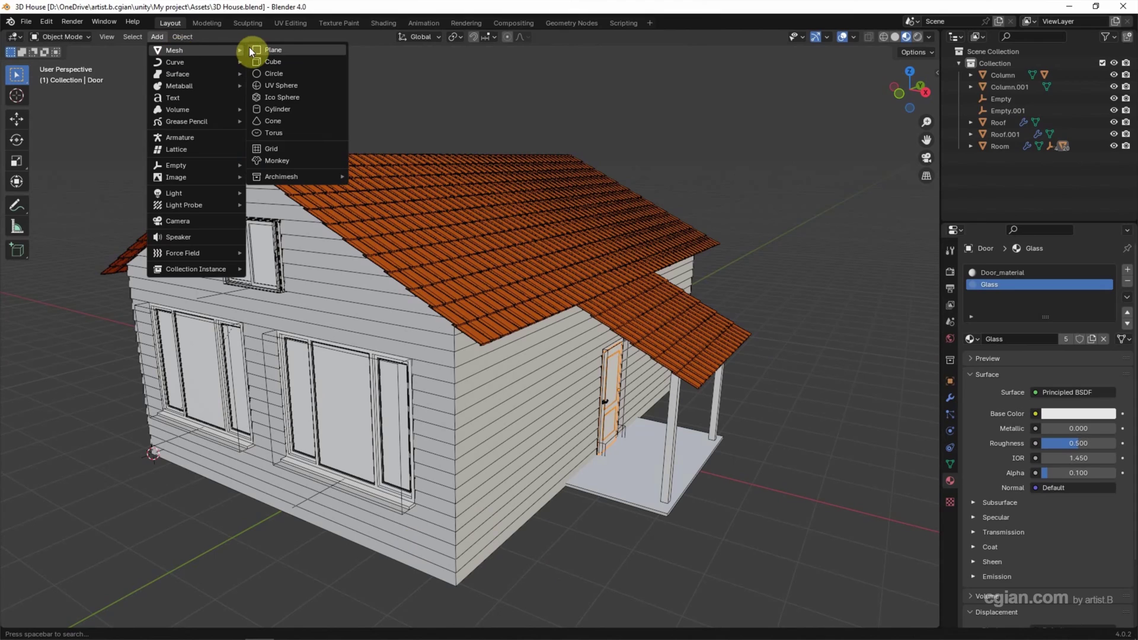
left_click(249, 48)
key("s")
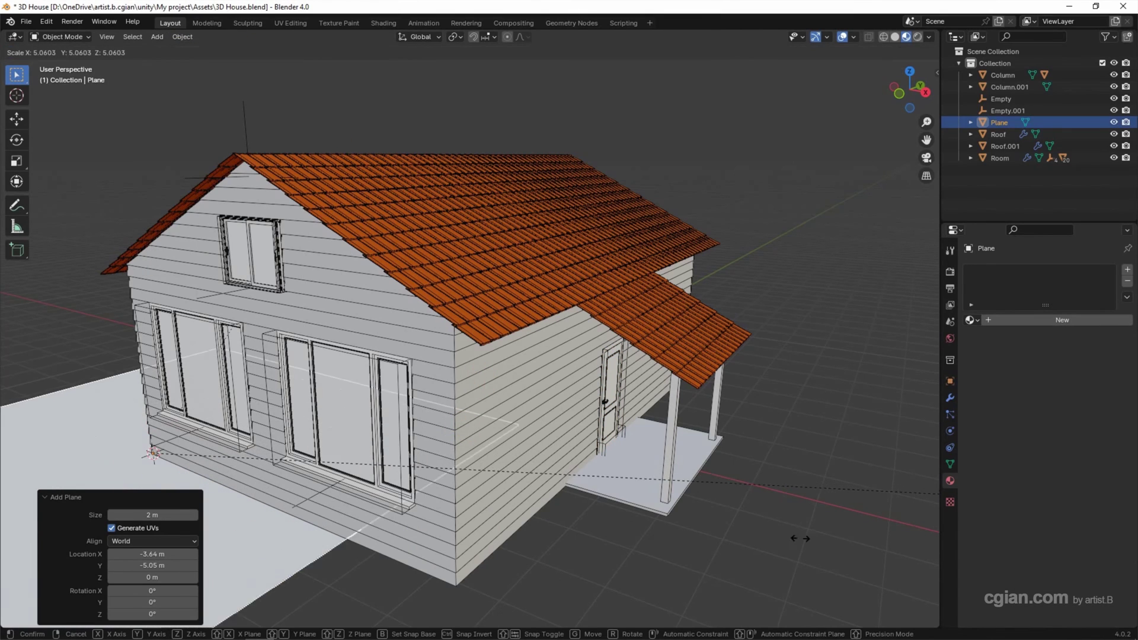
left_click(657, 105)
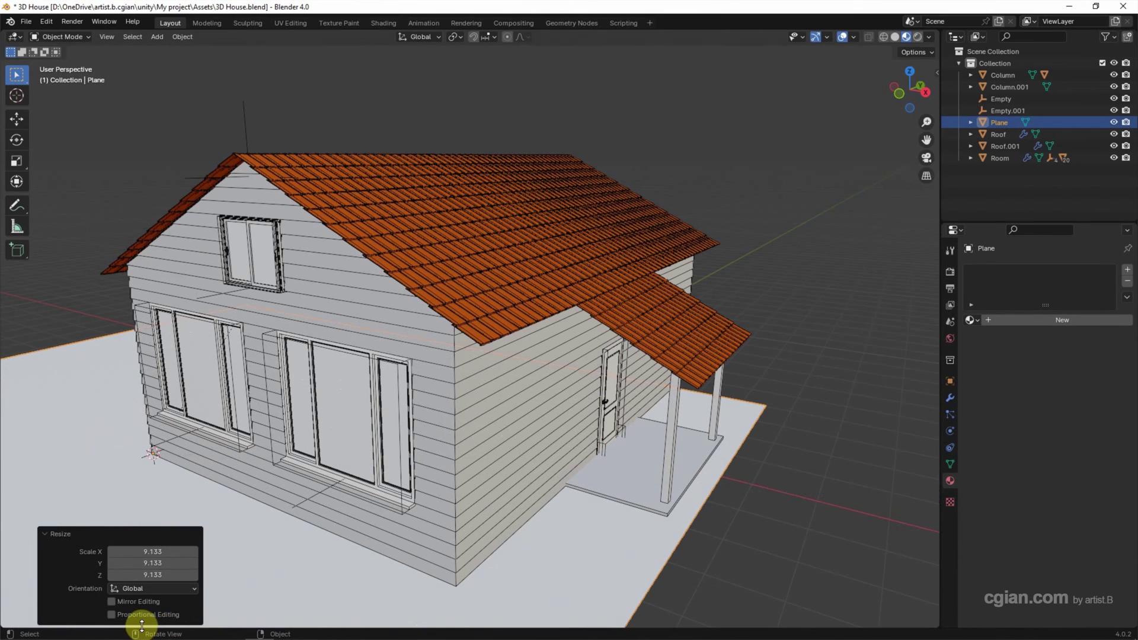
Step: Place the plane at location 0, 0, -0.01 under the house
left_click(930, 60)
left_click(932, 78)
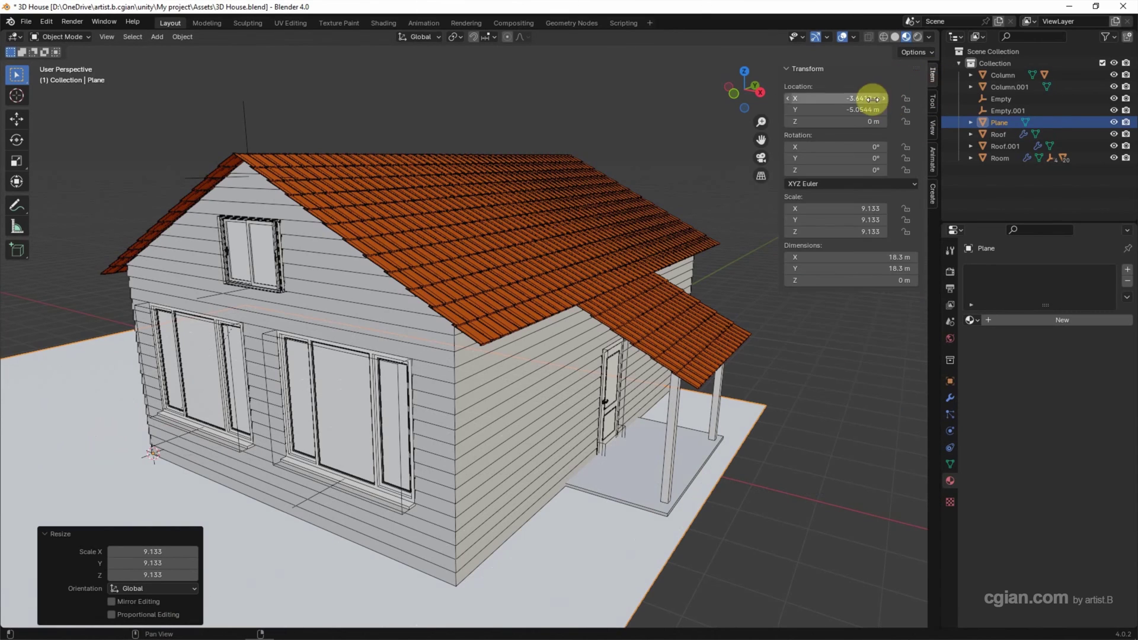
double_click(835, 98)
type("0")
key("Return")
double_click(868, 121)
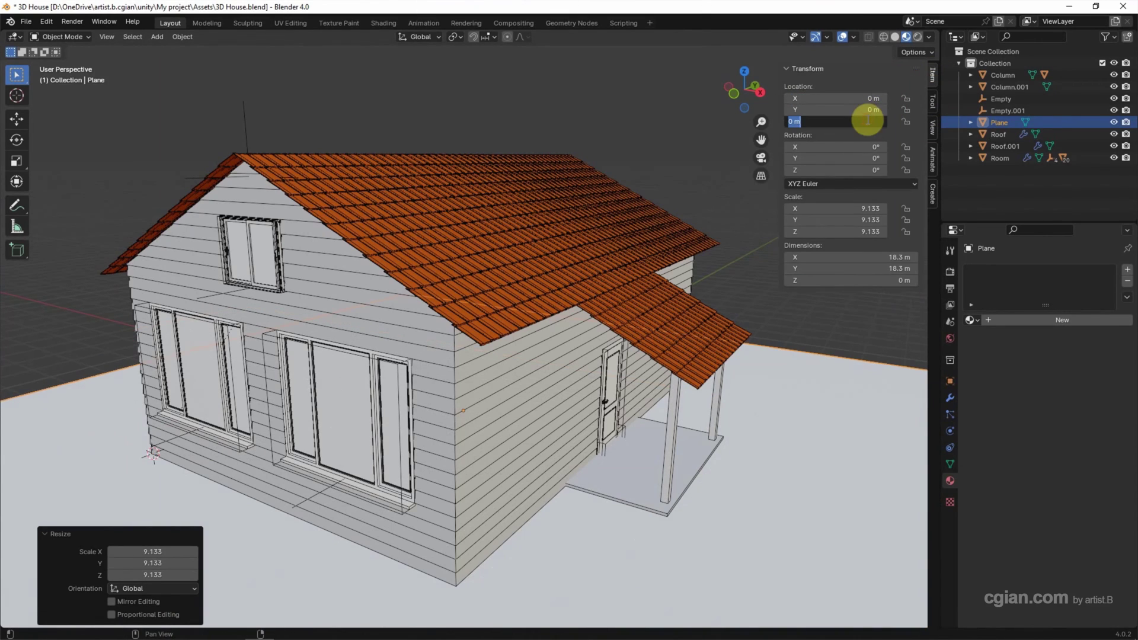
type("-0.")
type("01")
key("Return")
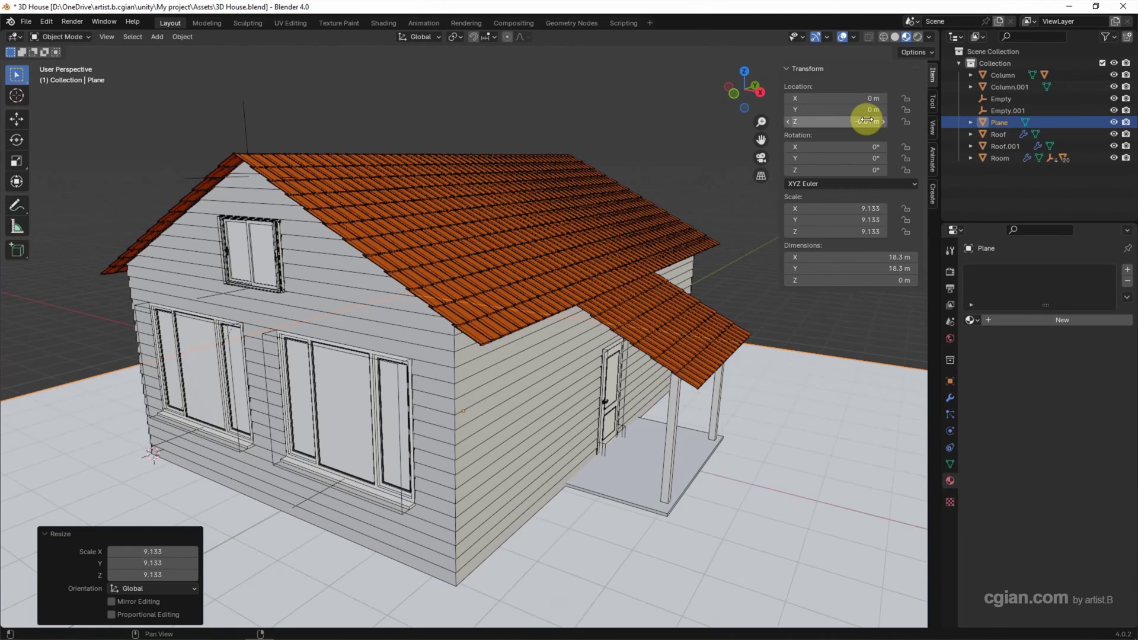
left_click(949, 483)
Step: Create a new material for the plane named Ground
left_click(1047, 320)
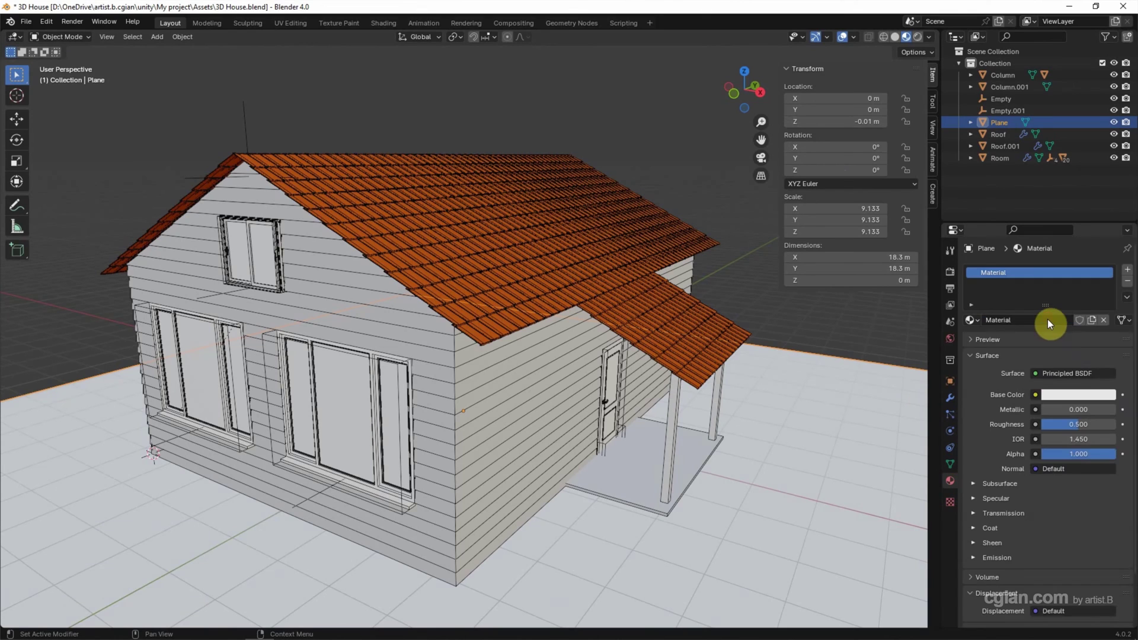
double_click(1009, 319)
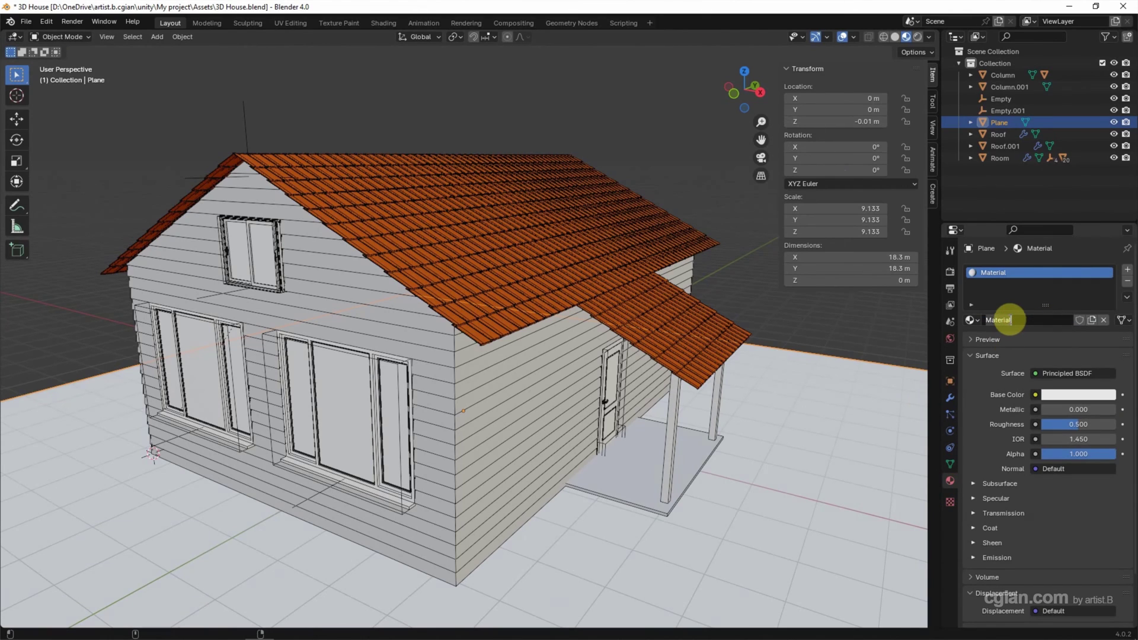
type("Ground")
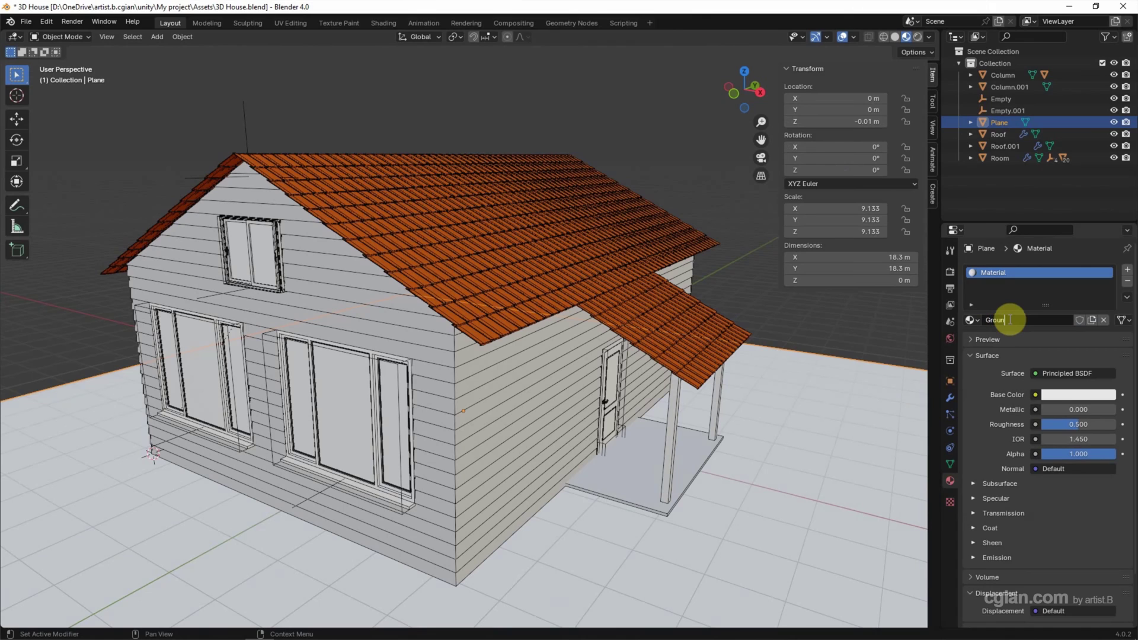
key("Return")
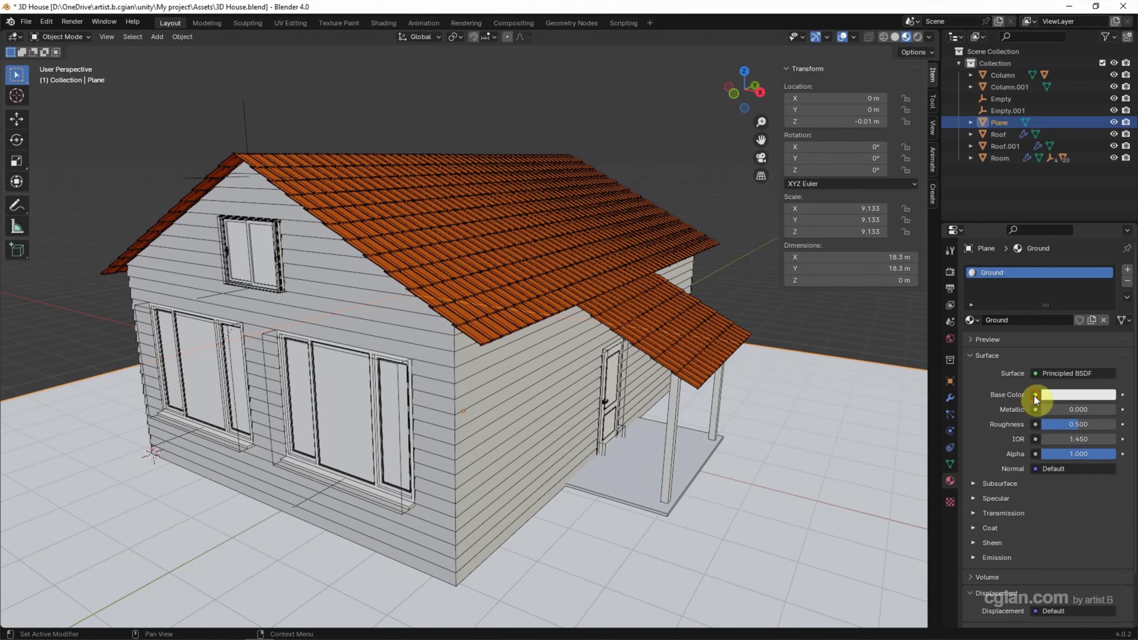
Step: Feed ground.jpg from the Blender to Unity folder into Ground's base colour
left_click(1034, 395)
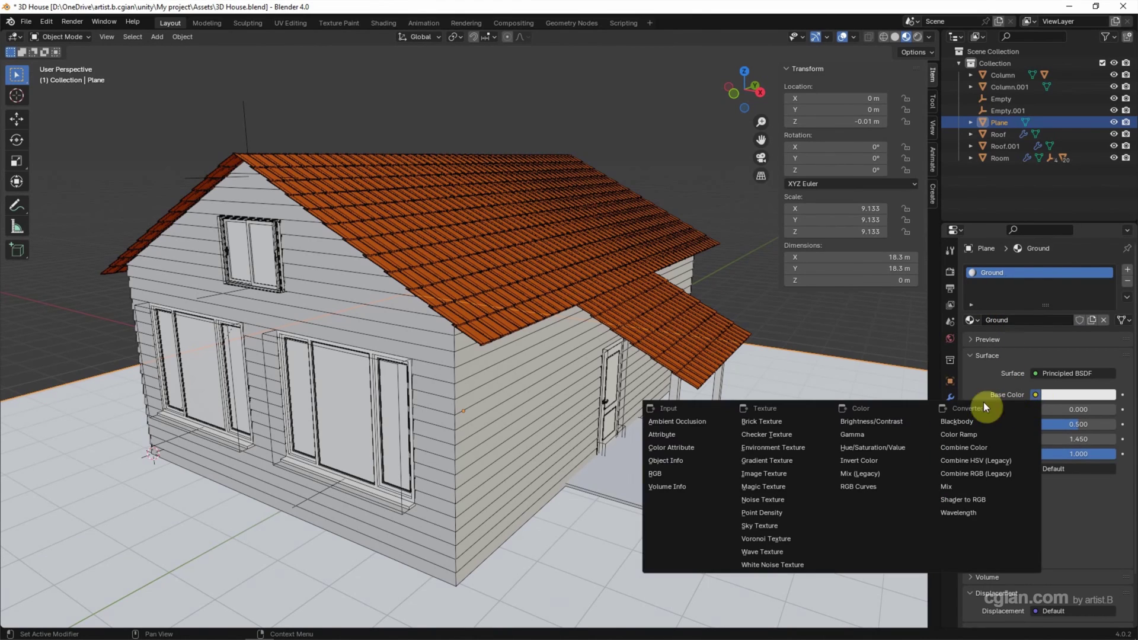
left_click(767, 472)
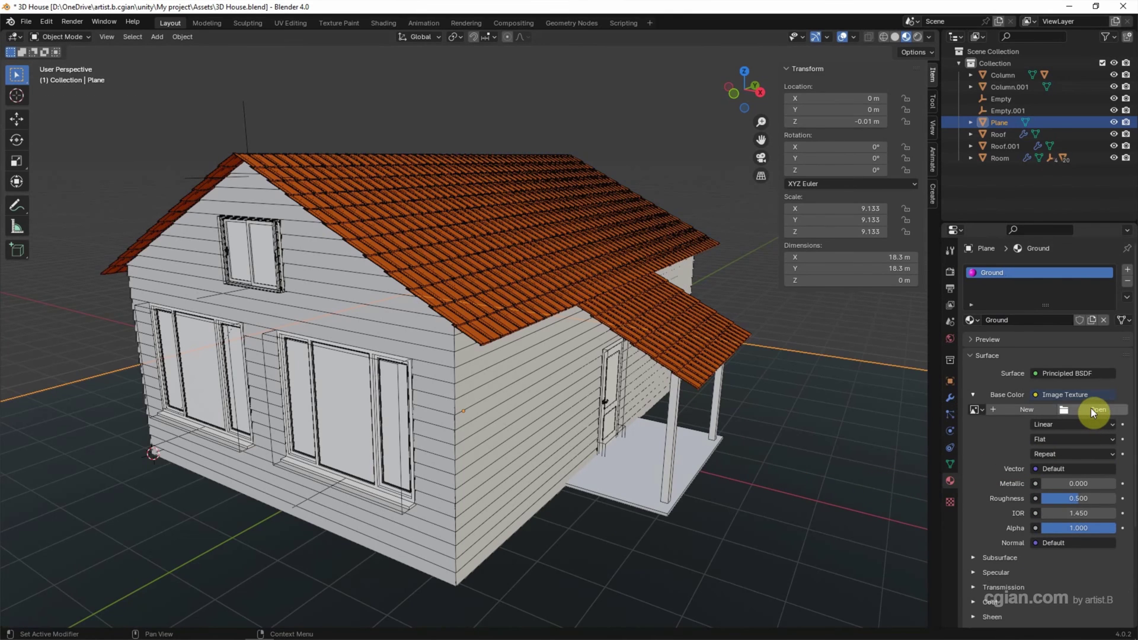
left_click(1093, 410)
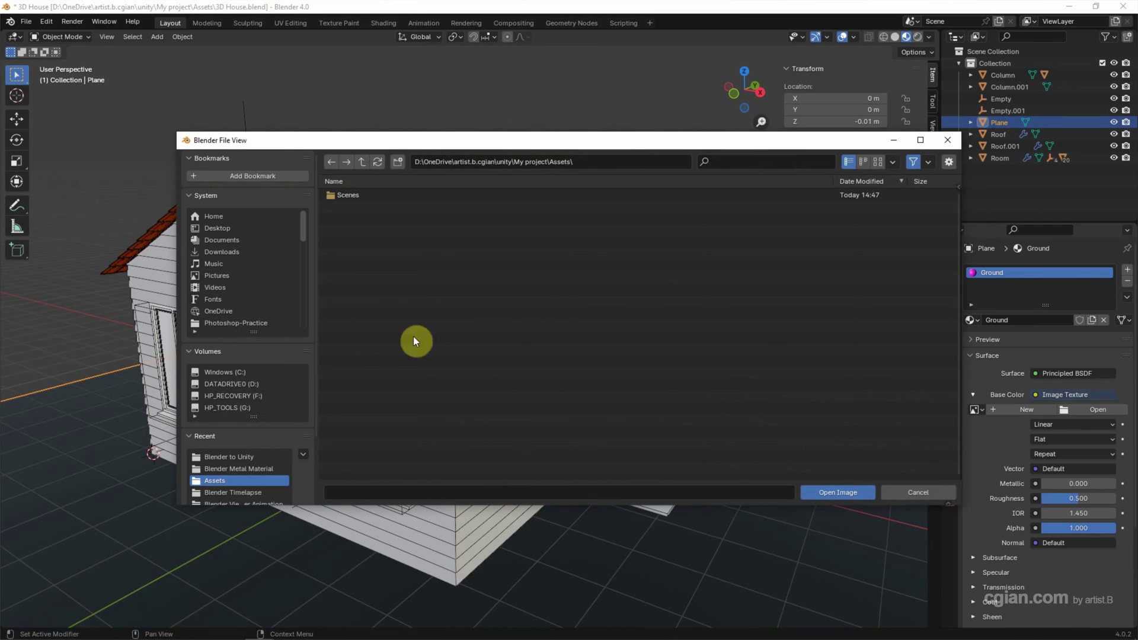
left_click(252, 457)
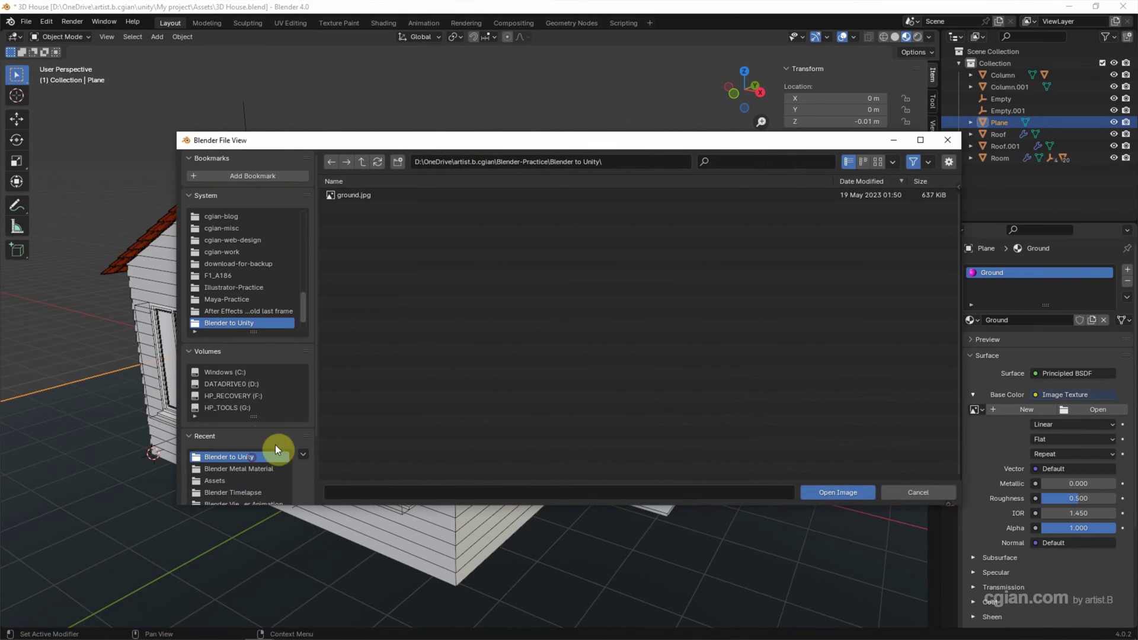
left_click(346, 195)
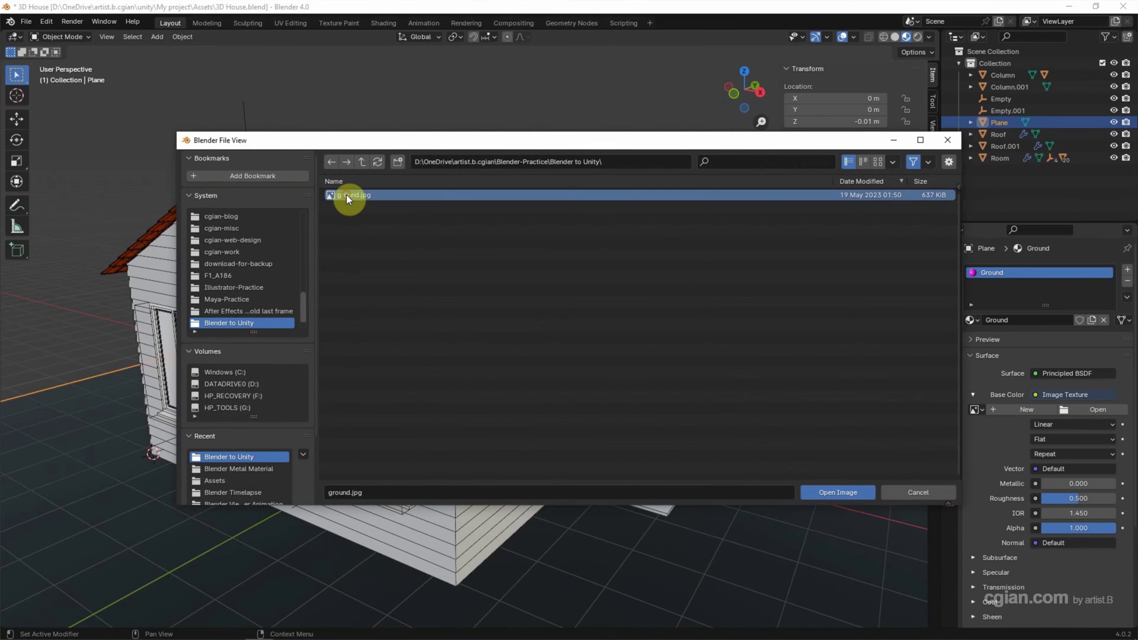
left_click(835, 491)
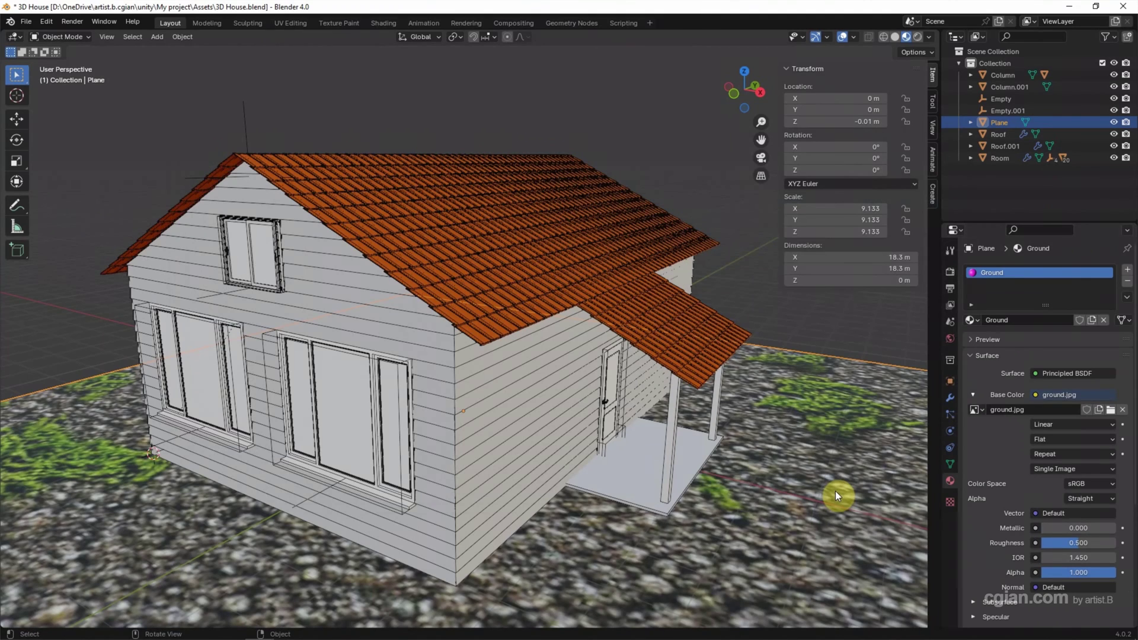
scroll(834, 490, "down", 1)
scroll(835, 490, "down", 1)
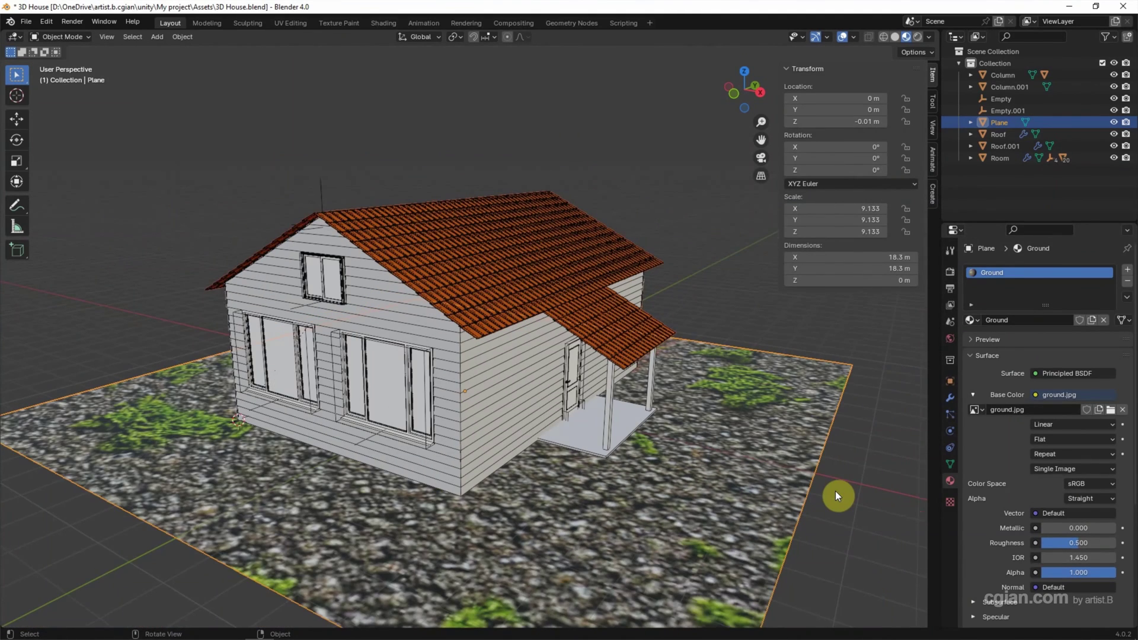
scroll(835, 491, "down", 1)
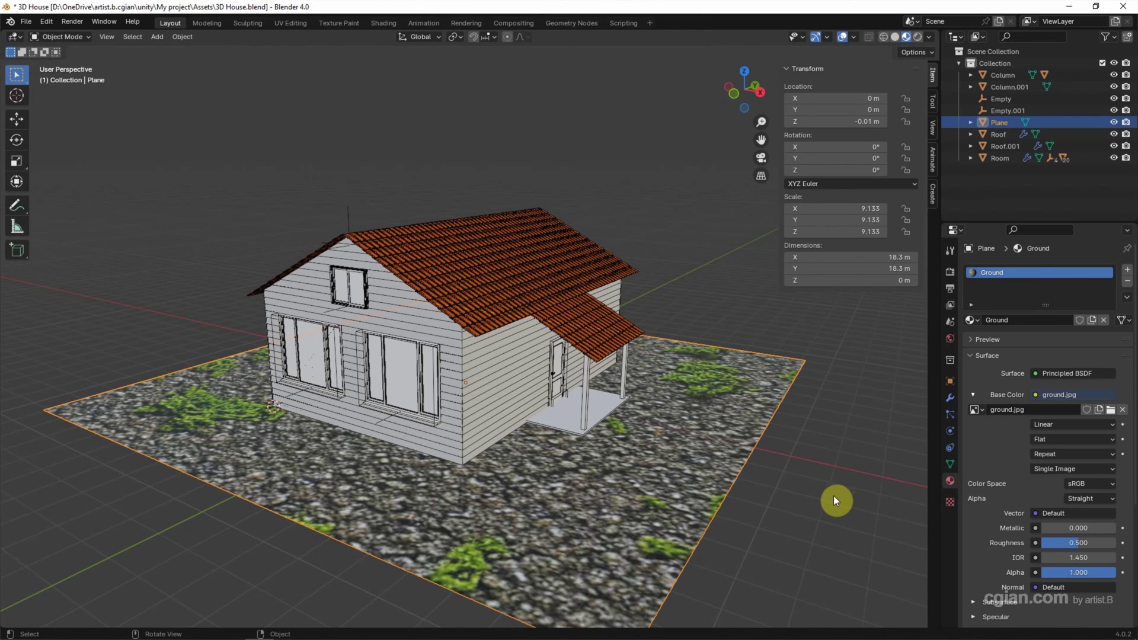
Step: Enlarge all ground-plane UVs in UV Editing, with Material Preview shading, so the texture tiles finer
left_click(283, 22)
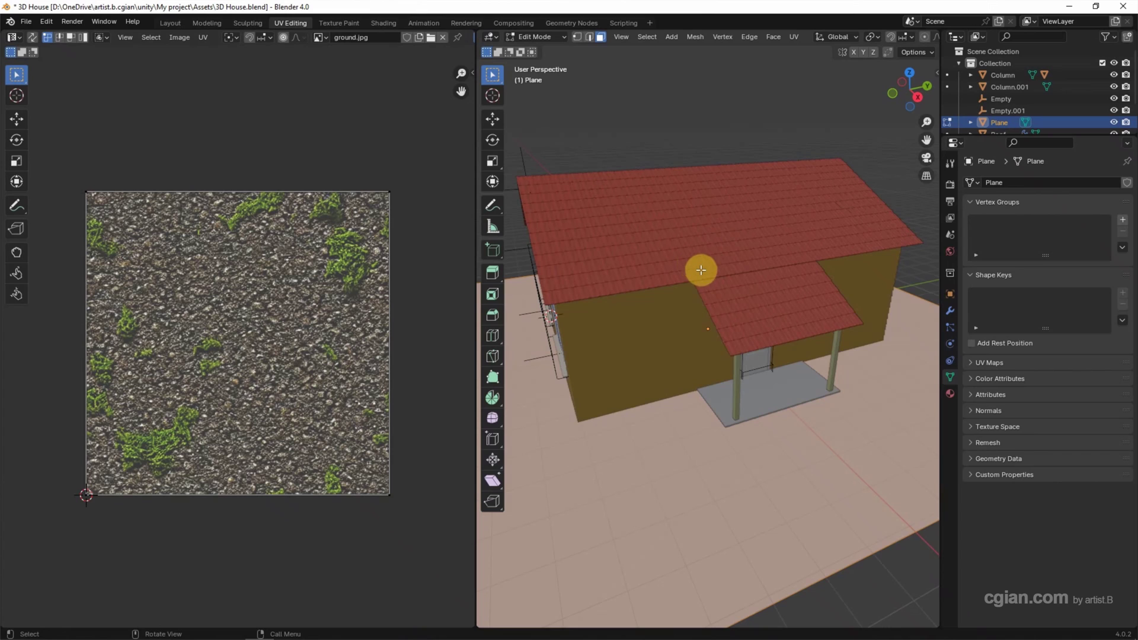
key("z")
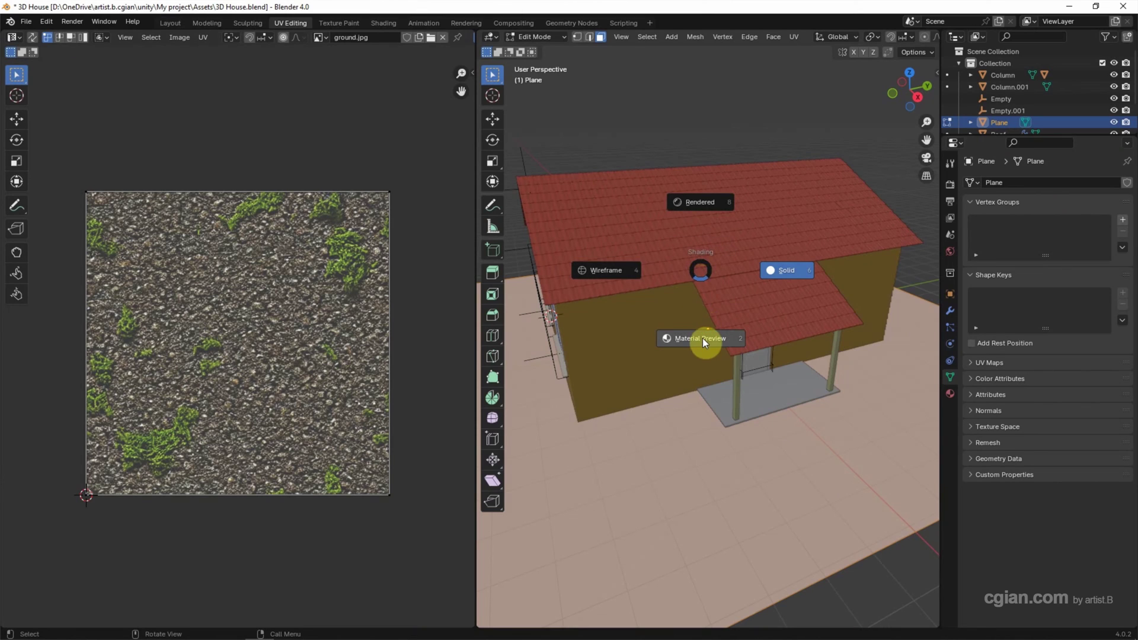
left_click(702, 338)
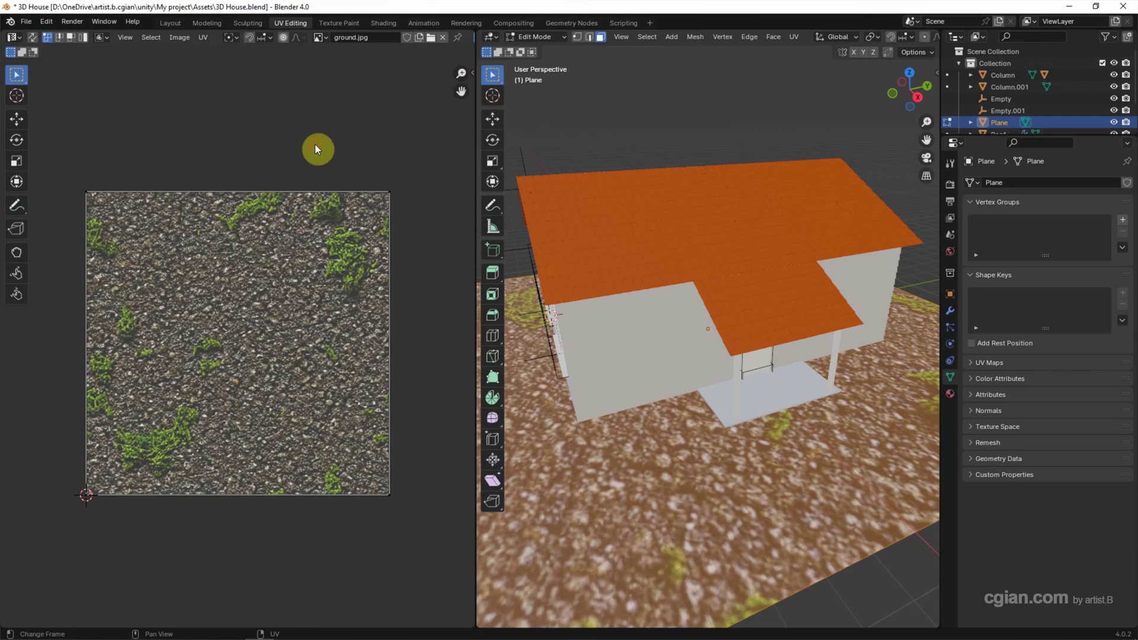
key("a")
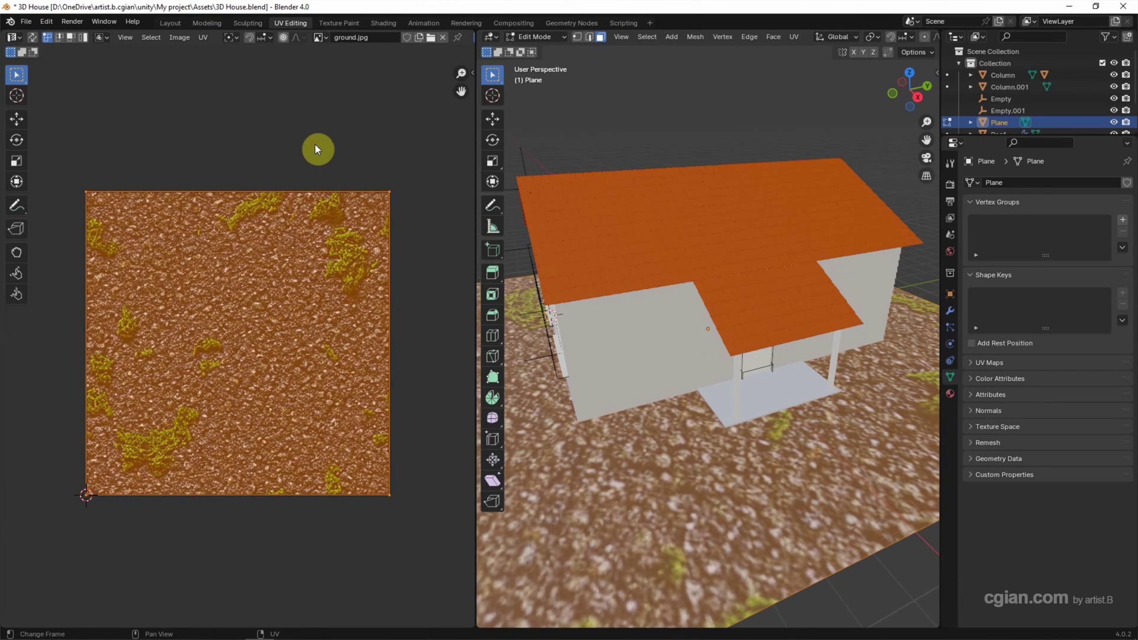
key("s")
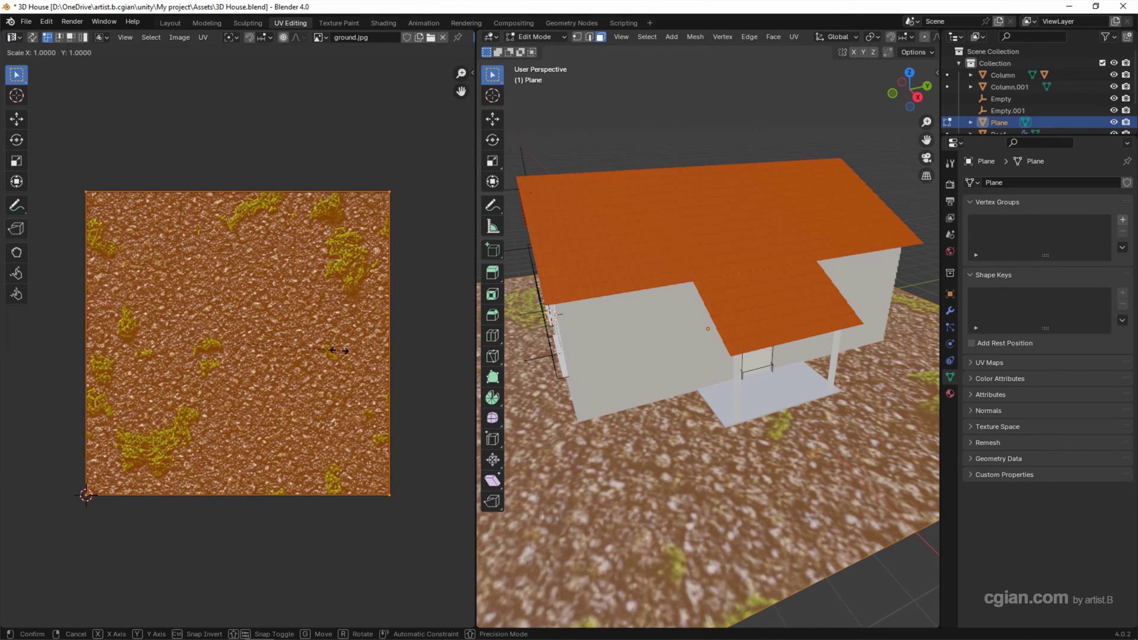
left_click(410, 361)
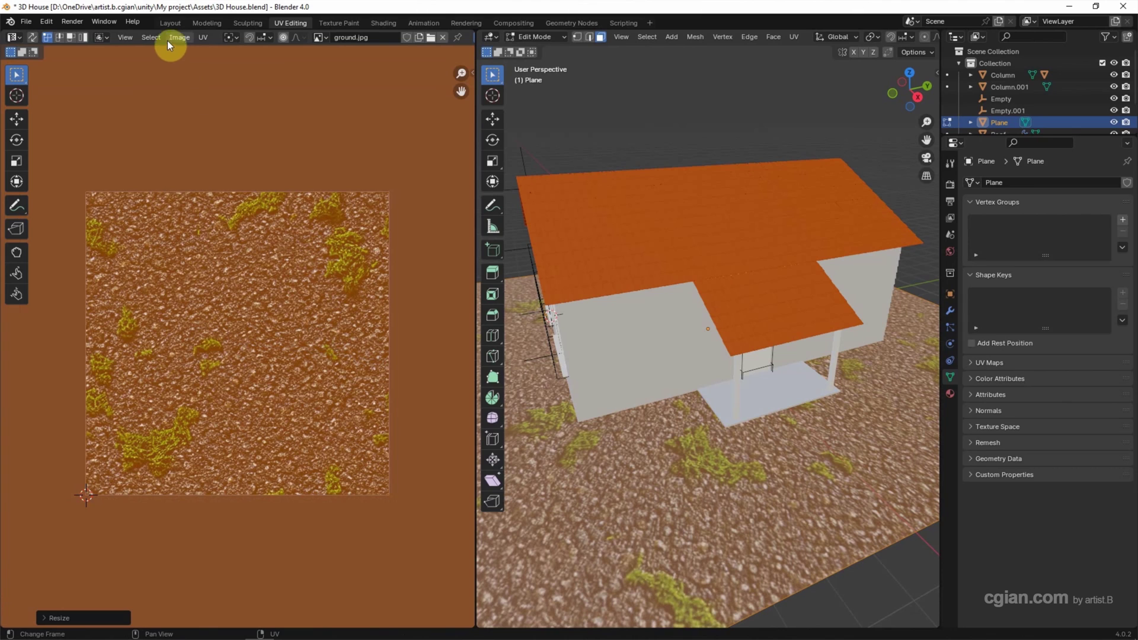
left_click(162, 23)
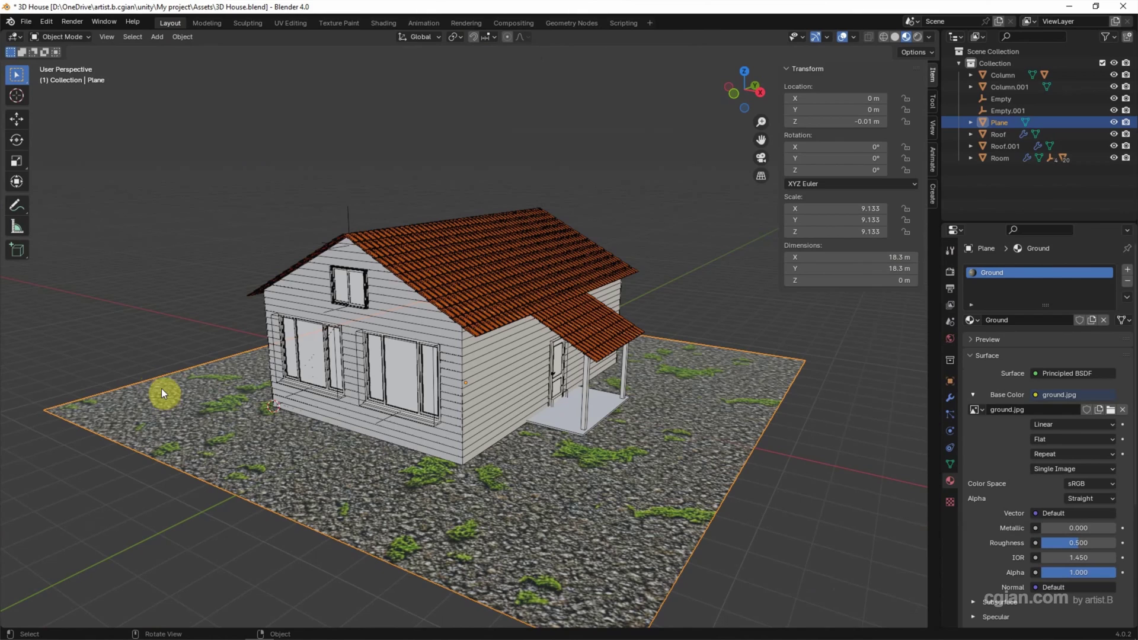
Step: Save the house .blend file and bring the Unity editor to the front
left_click(24, 21)
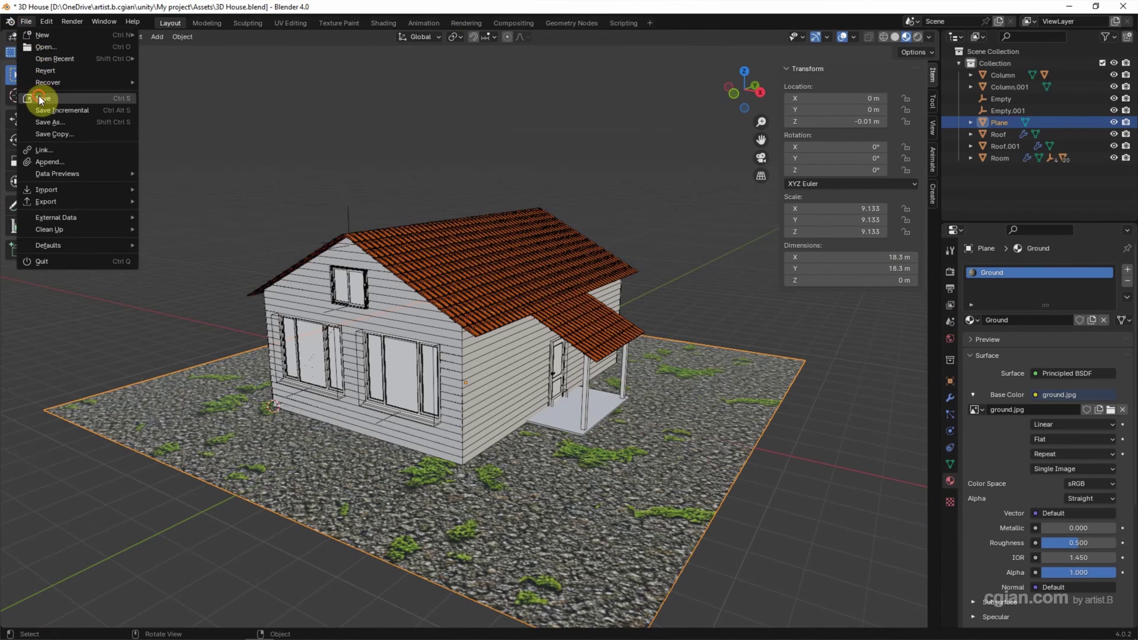
left_click(38, 98)
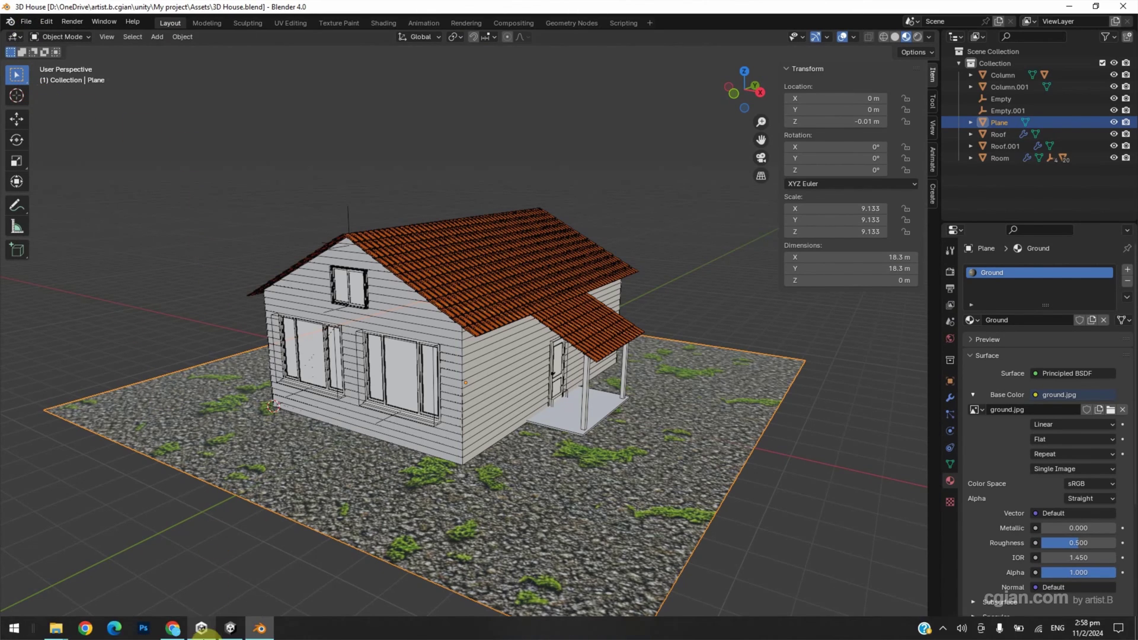
left_click(230, 629)
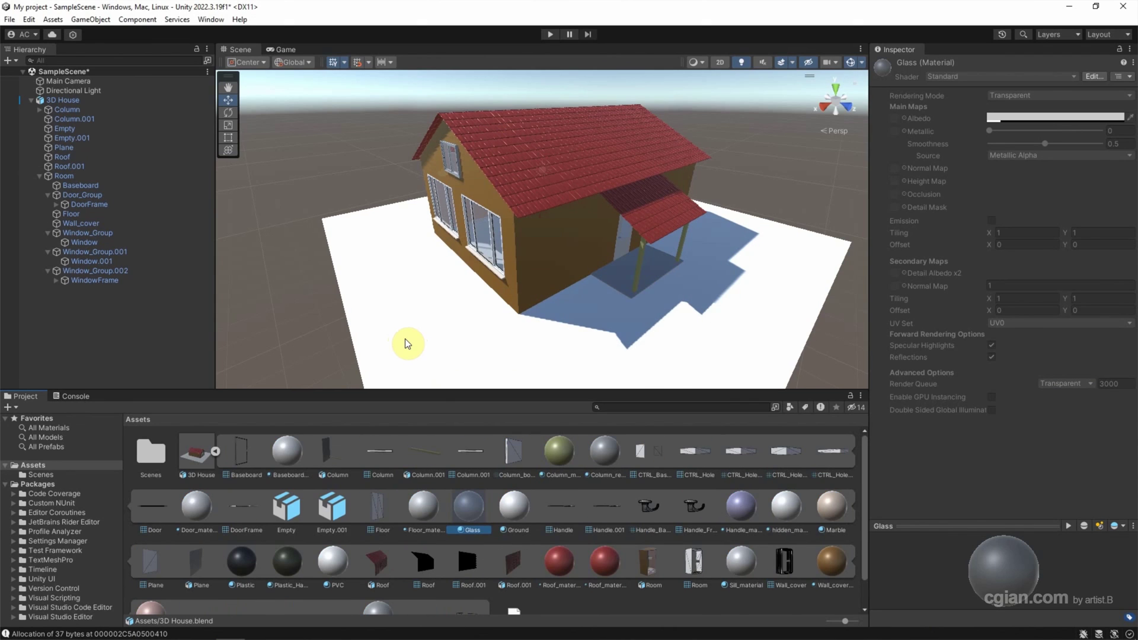
mouse_move(119, 633)
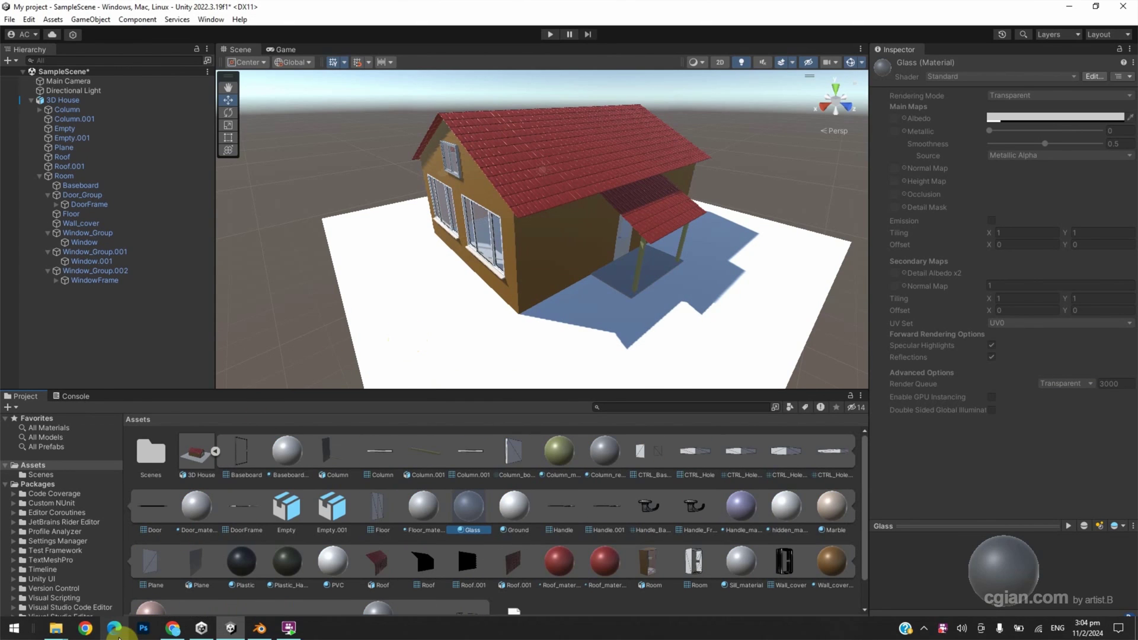
Step: Copy ground.jpg from the Blender to Unity folder into Unity's Assets, then close Explorer
left_click(55, 628)
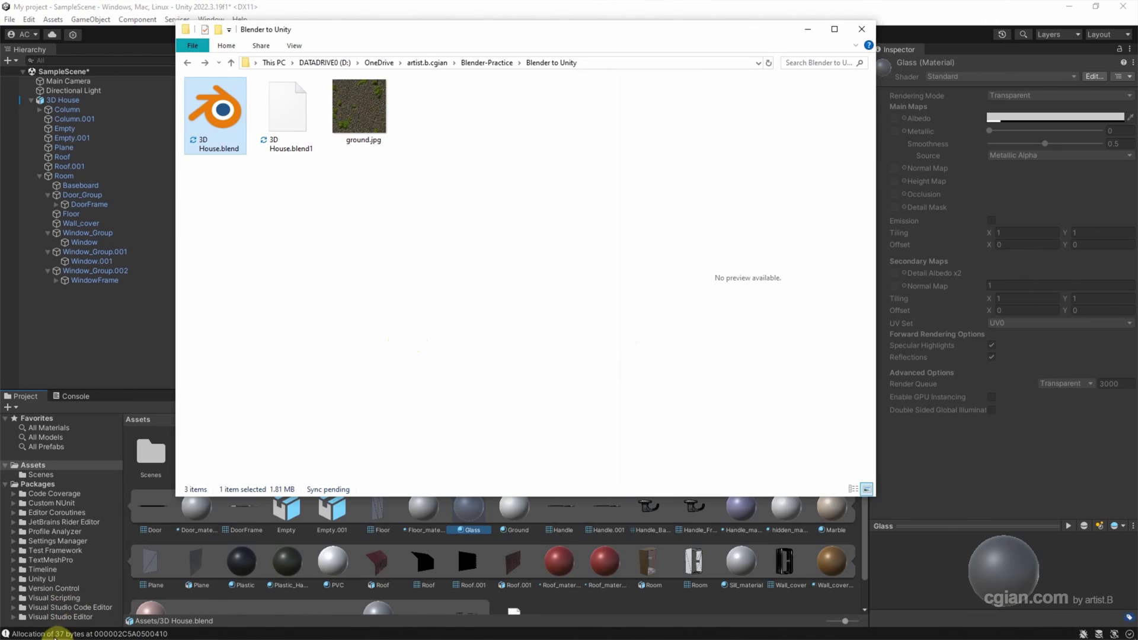
left_click(55, 629)
left_click(161, 579)
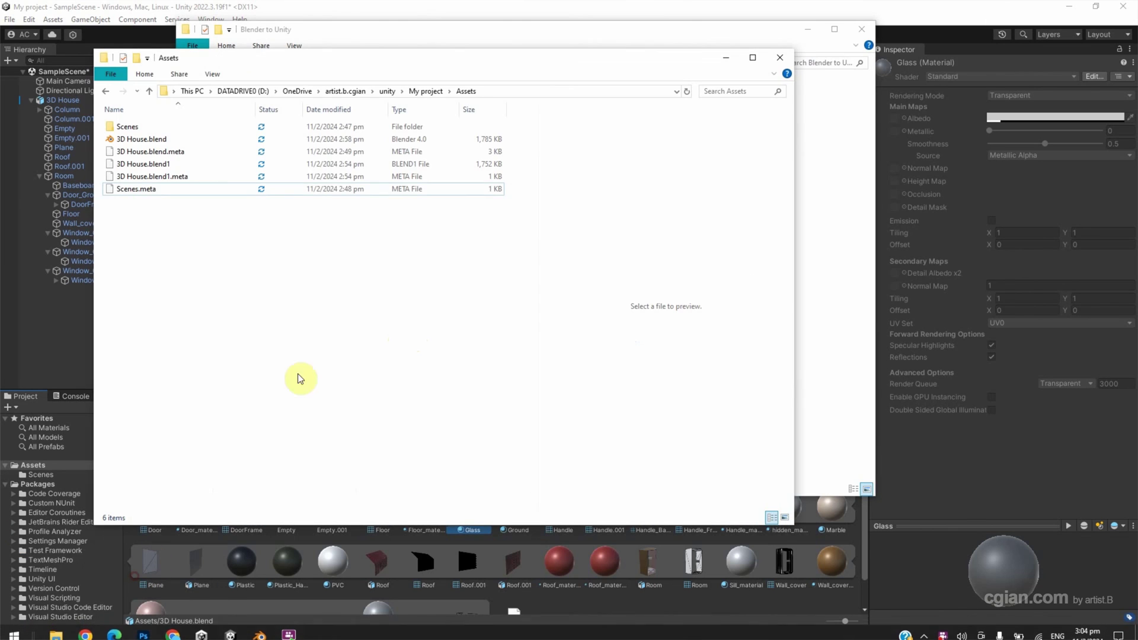
left_click(522, 40)
left_click(361, 108)
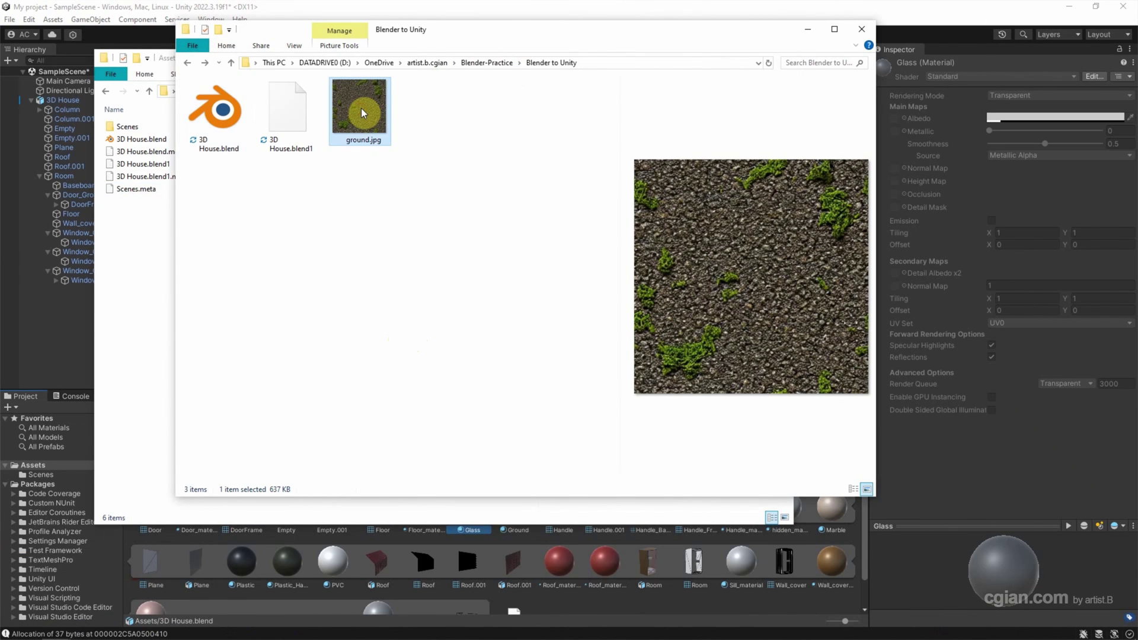
left_click(130, 297)
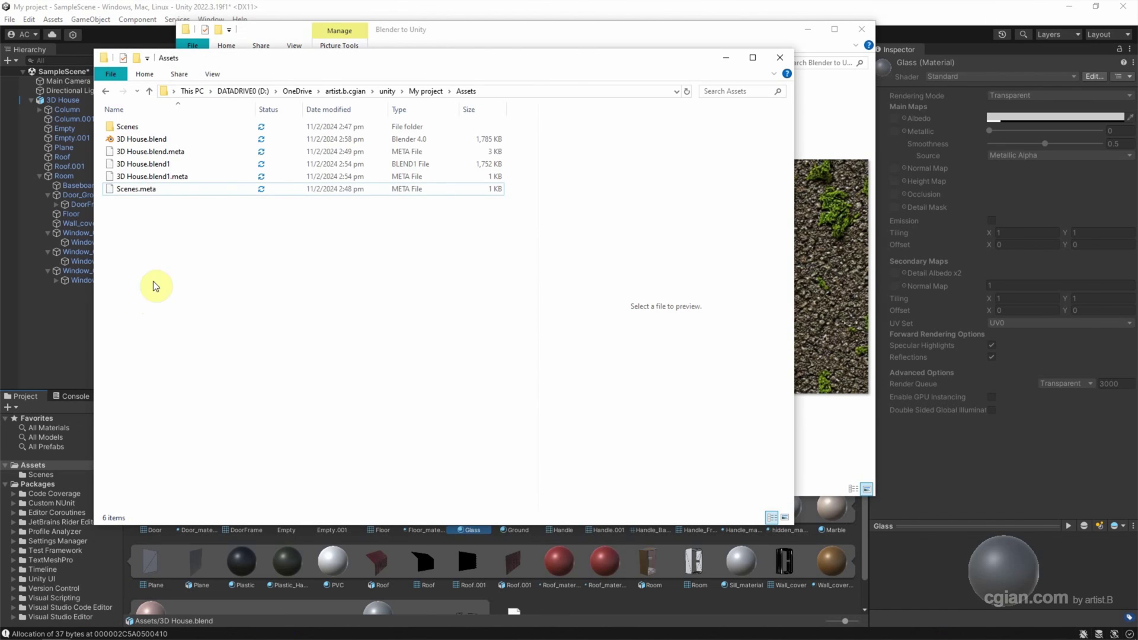
key("ctrl+v")
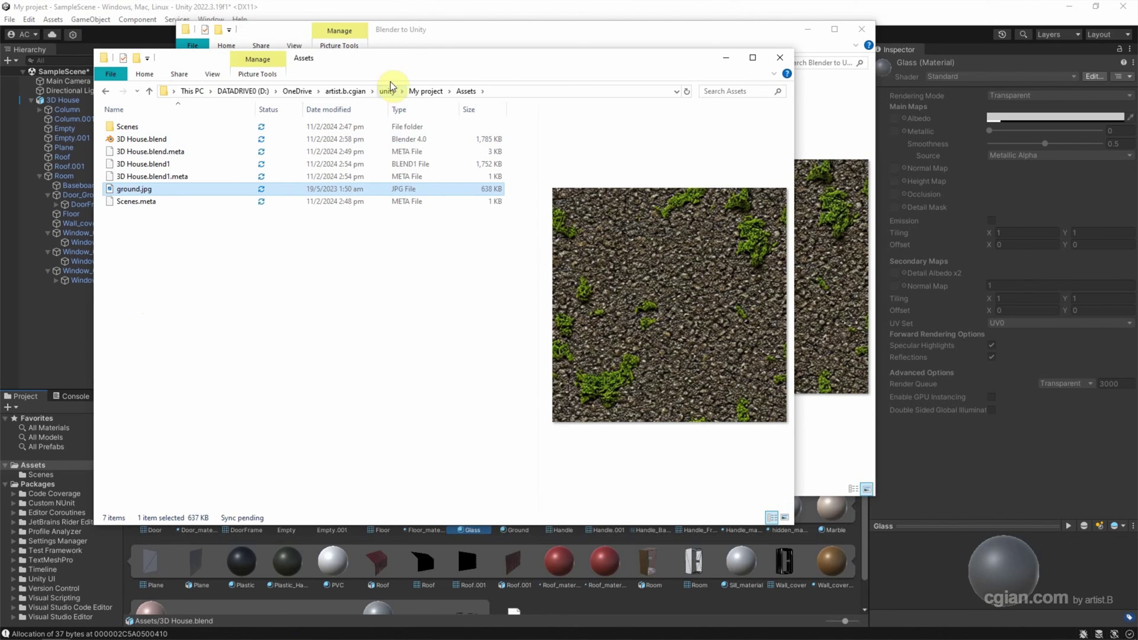
left_click(403, 9)
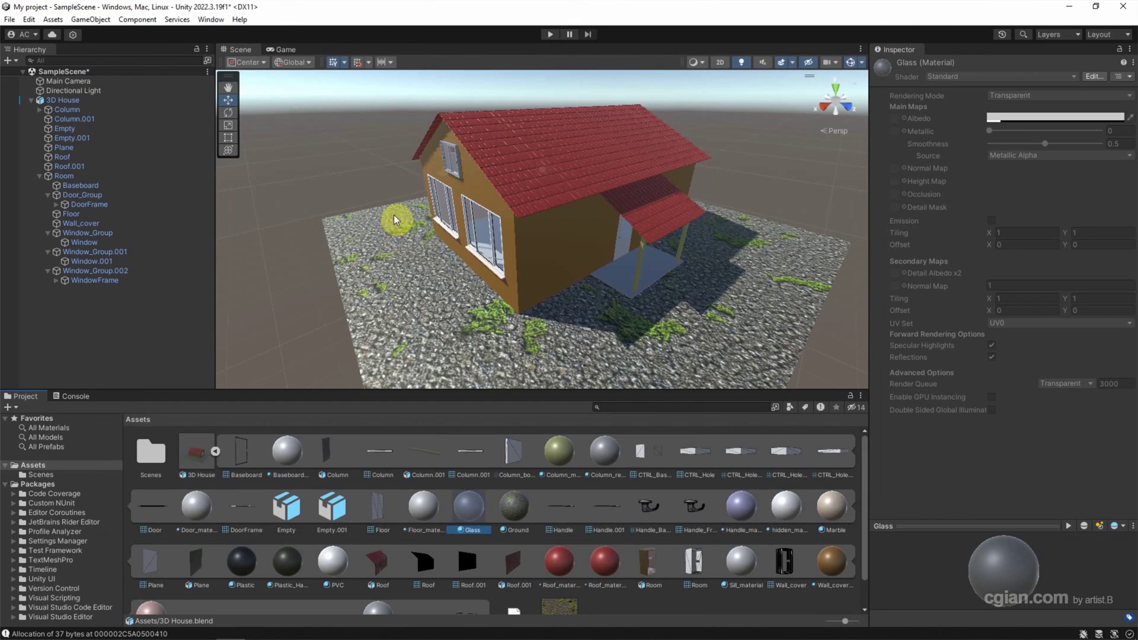